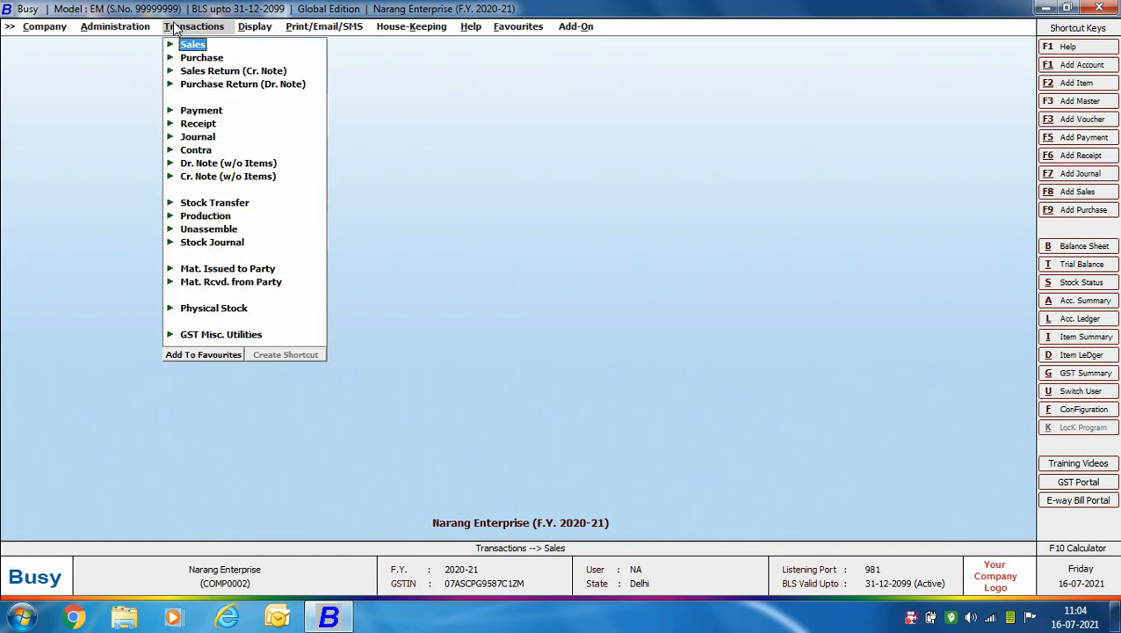
Download the GSTR-2A JSON data for January, February and March in Auto Download mode, and quit the download screen
{"action": "left_click", "coordinate": [221, 334]}
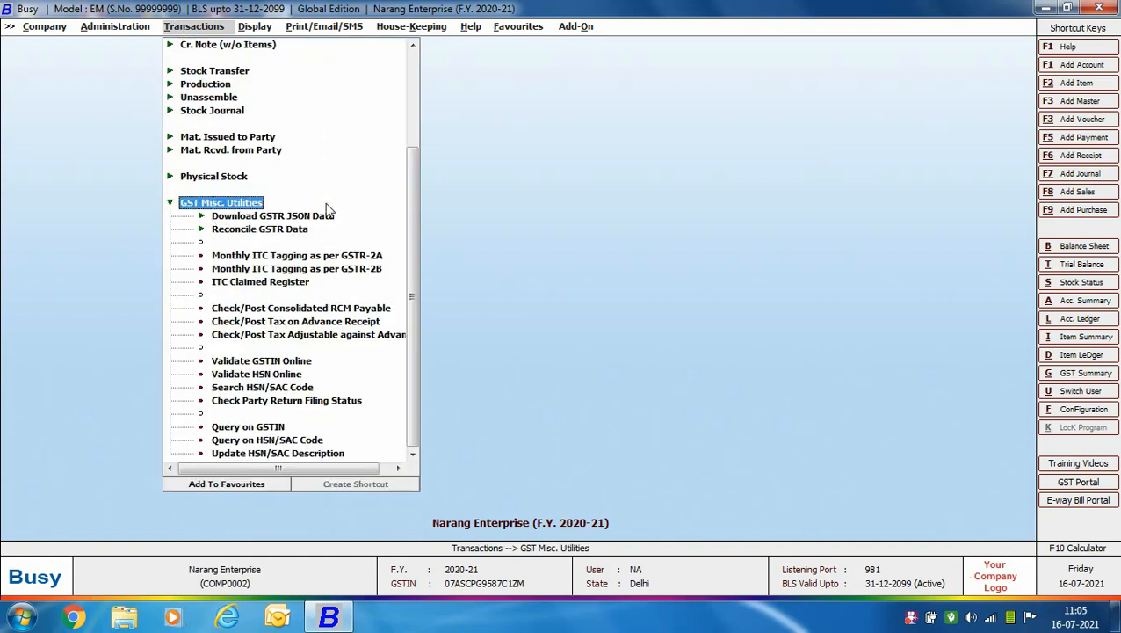
{"action": "left_click", "coordinate": [250, 219]}
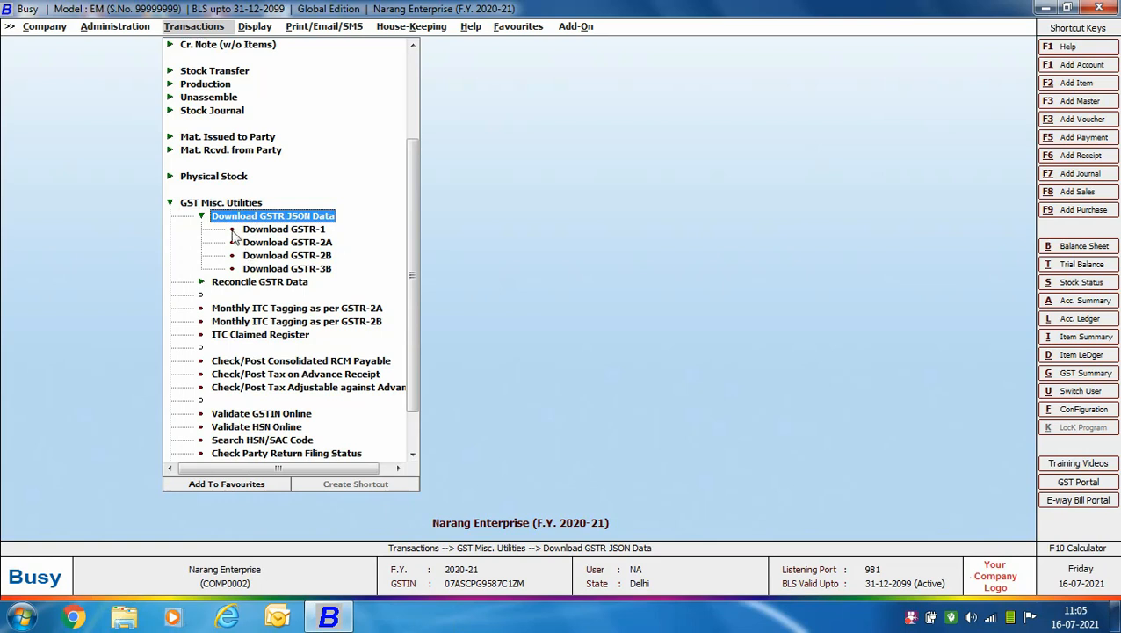
{"action": "double_click", "coordinate": [295, 251]}
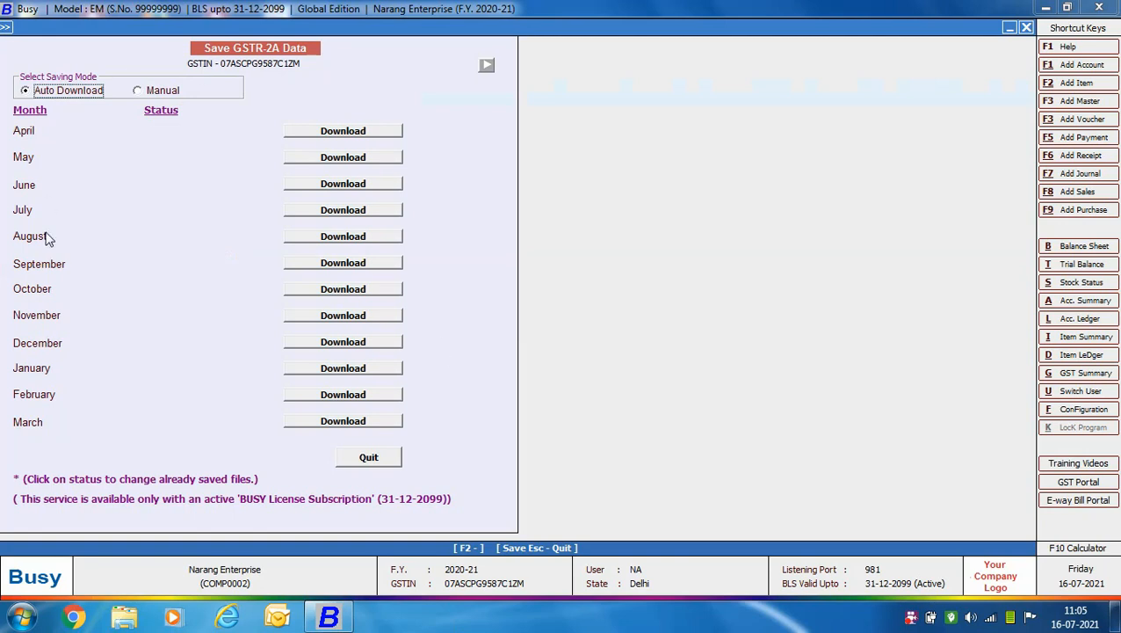
{"action": "left_click", "coordinate": [318, 366]}
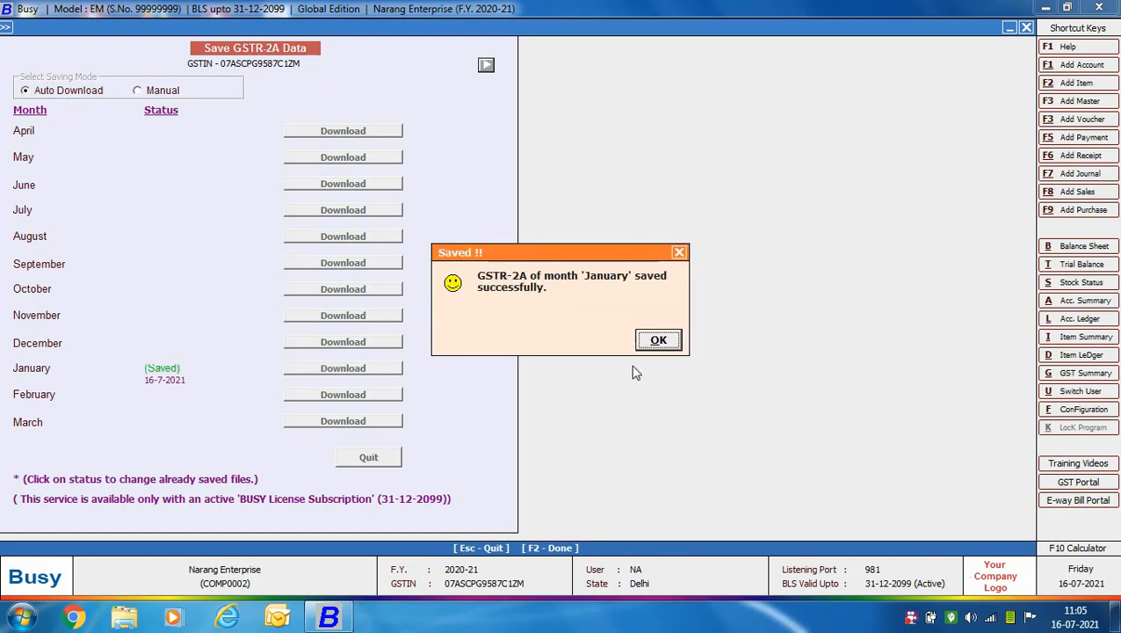
{"action": "left_click", "coordinate": [658, 340]}
{"action": "left_click", "coordinate": [360, 394]}
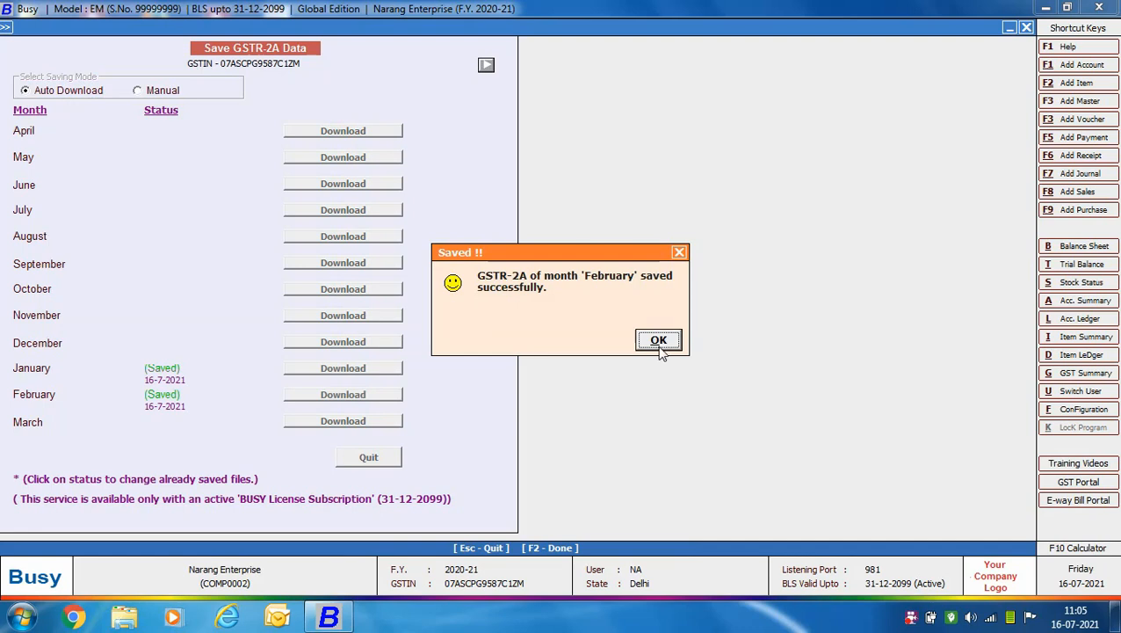
{"action": "left_click", "coordinate": [658, 341]}
{"action": "left_click", "coordinate": [385, 422]}
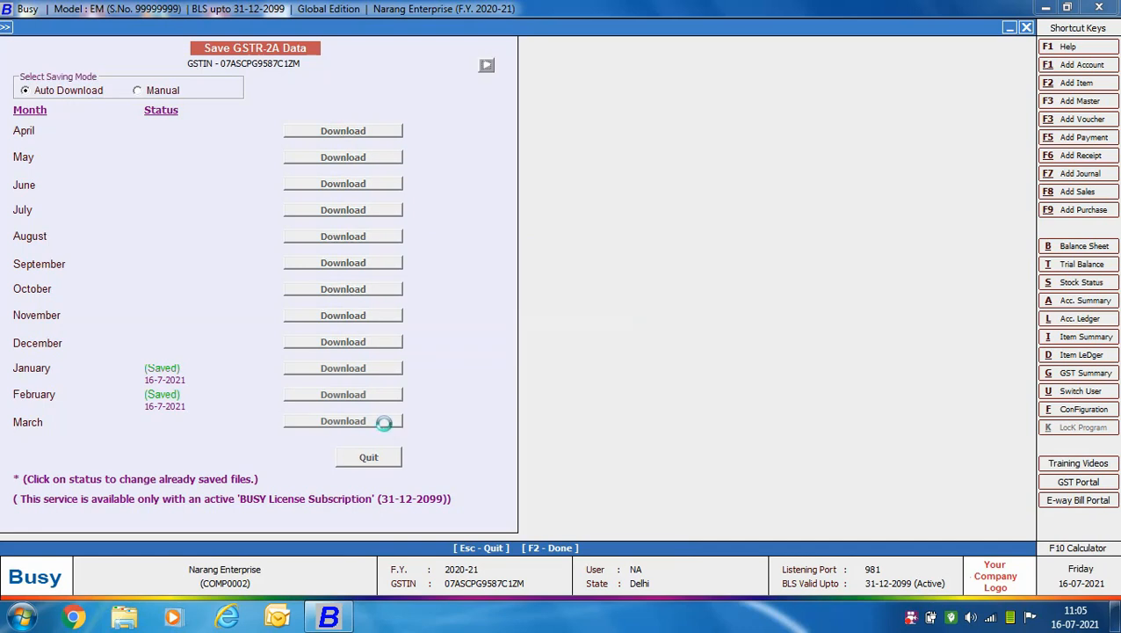
{"action": "left_click", "coordinate": [642, 345]}
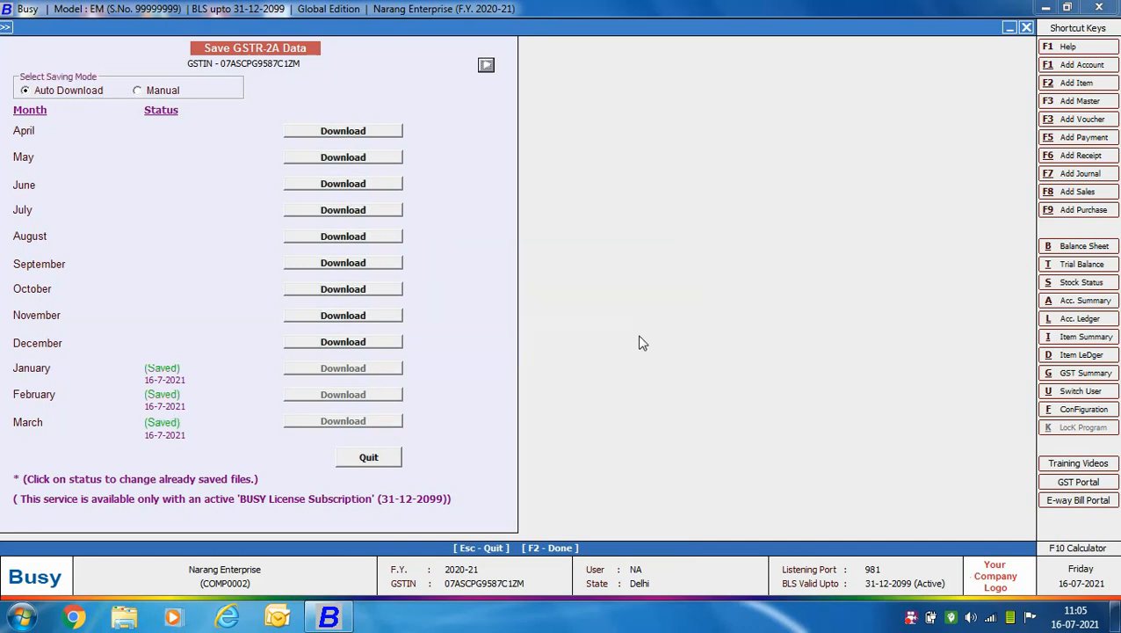
{"action": "left_click", "coordinate": [398, 458]}
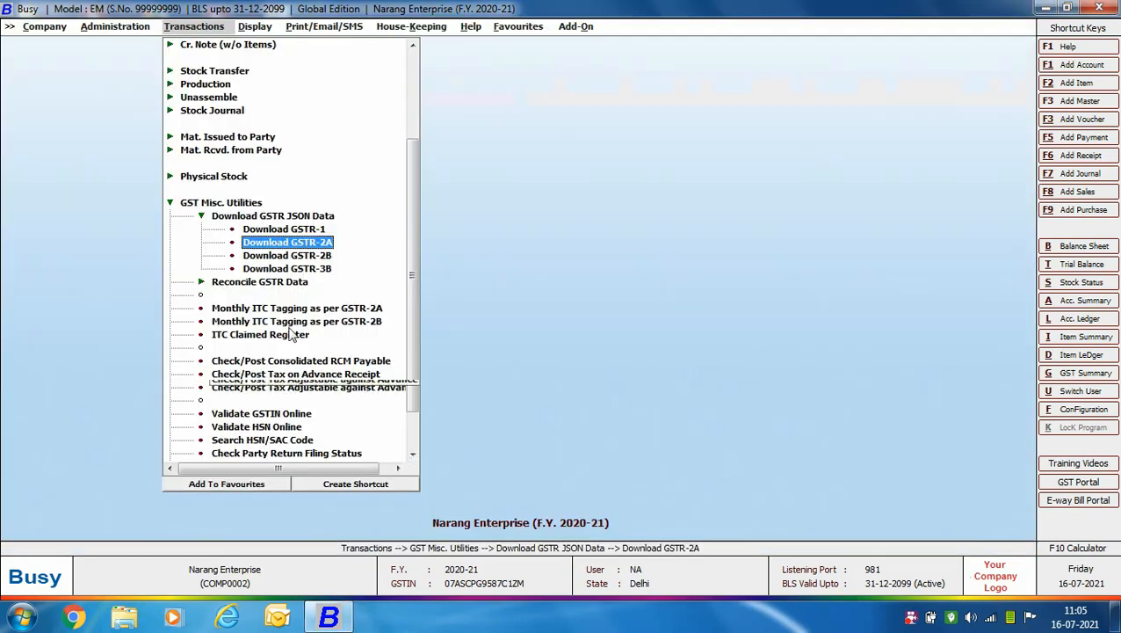
Start the party-wise GSTR-2A reconciliation with January as start month and March as end month
{"action": "left_click", "coordinate": [275, 283]}
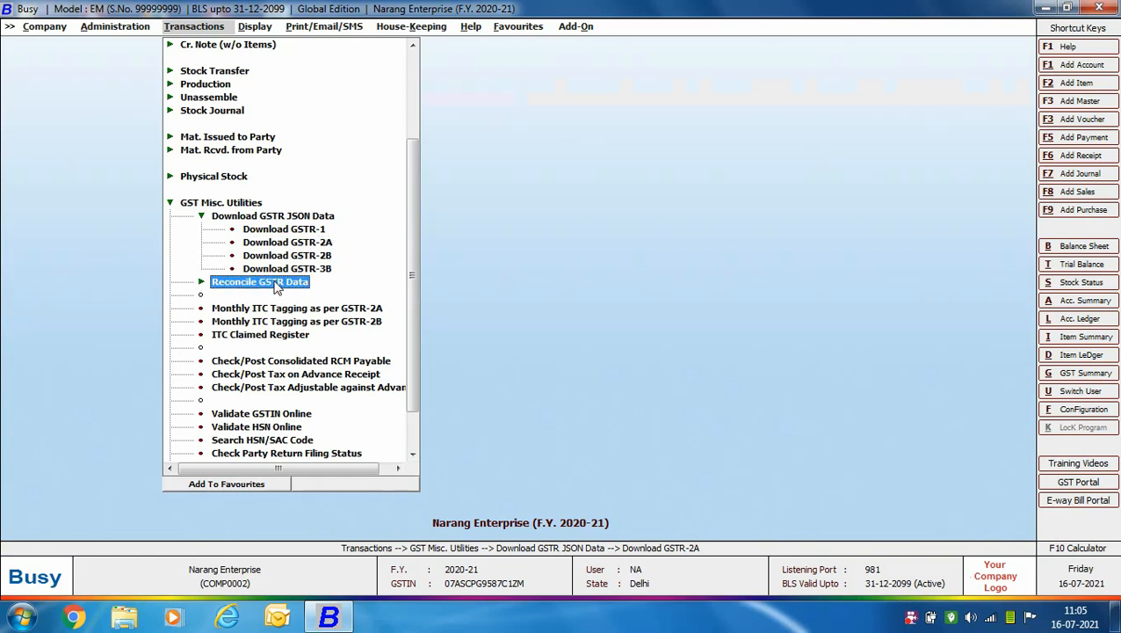
{"action": "double_click", "coordinate": [275, 286]}
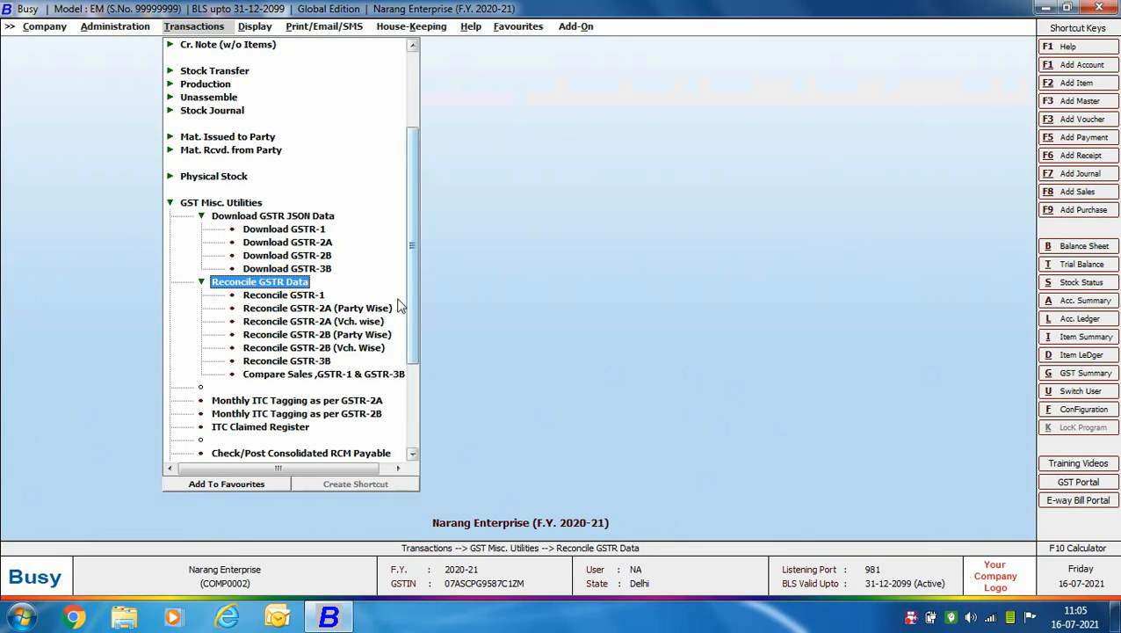
{"action": "left_click", "coordinate": [328, 310]}
{"action": "left_click", "coordinate": [328, 310]}
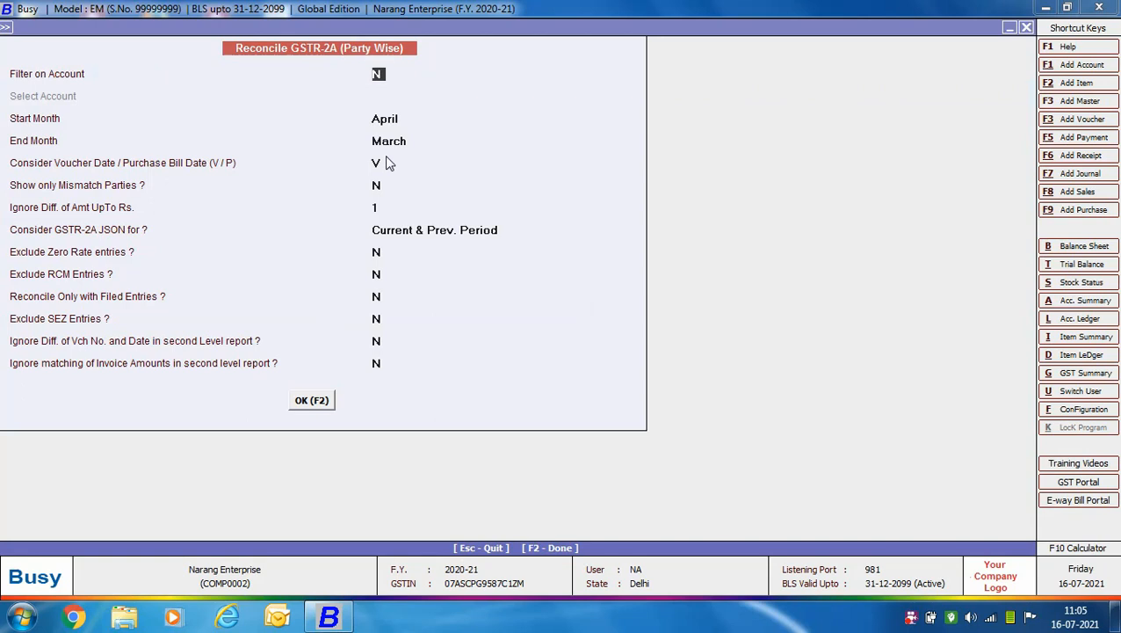
{"action": "left_click", "coordinate": [396, 120]}
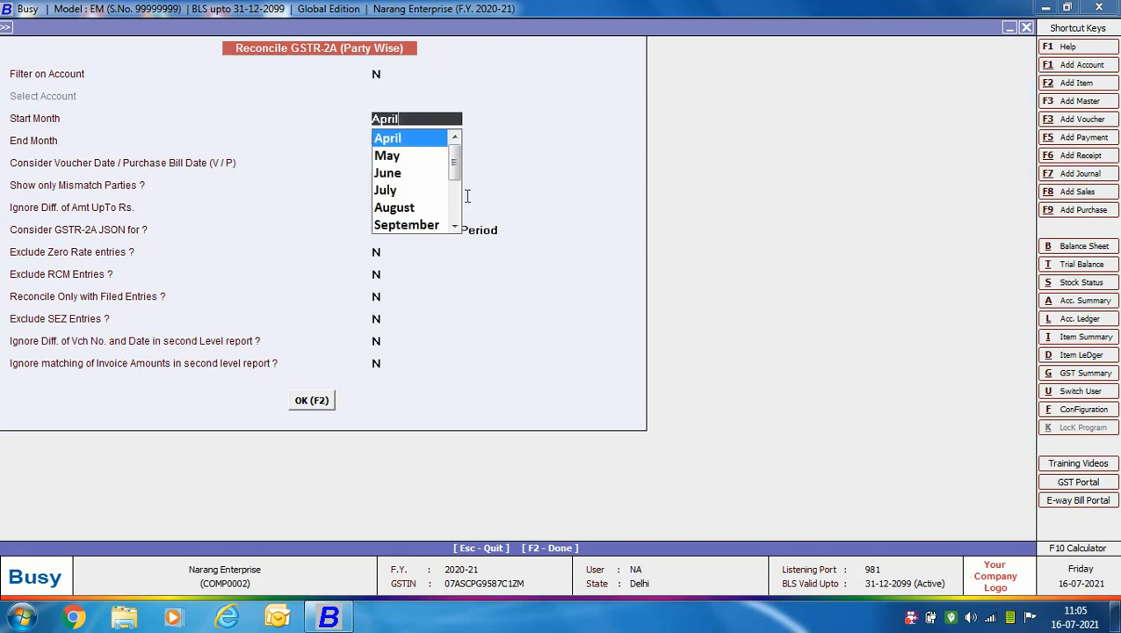
{"action": "type", "text": "jan"}
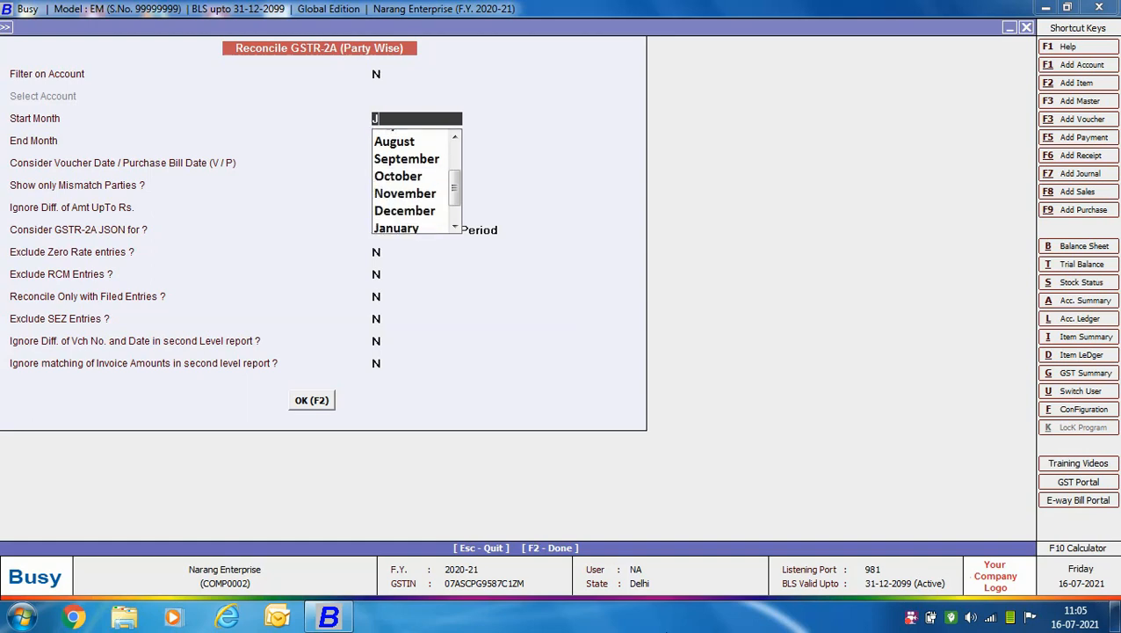
{"action": "key", "text": "Return"}
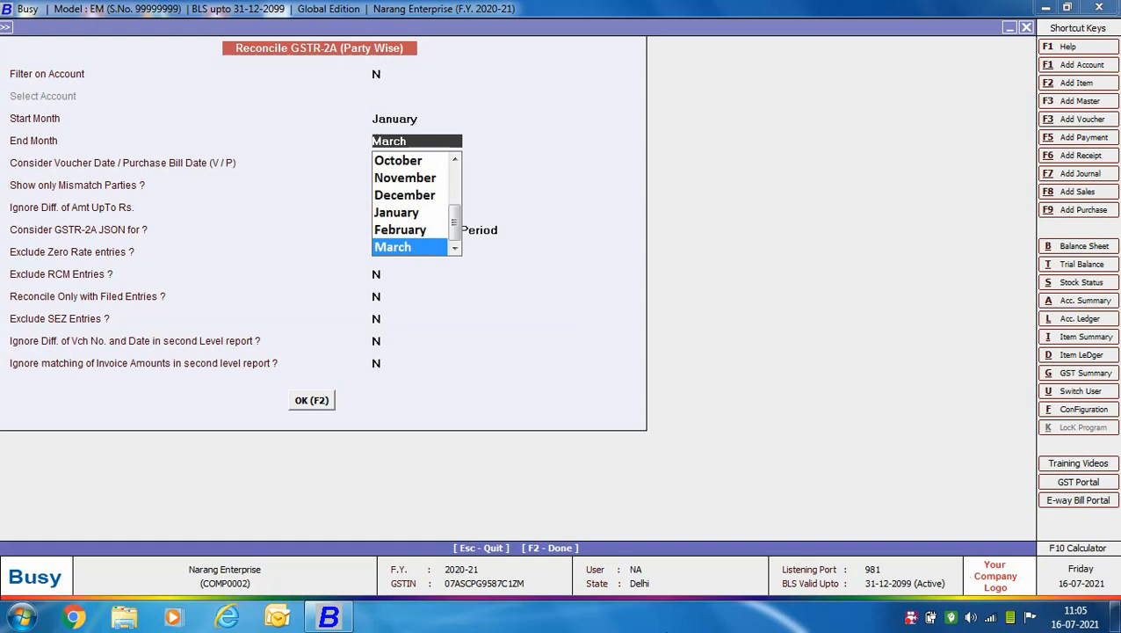
{"action": "key", "text": "Return"}
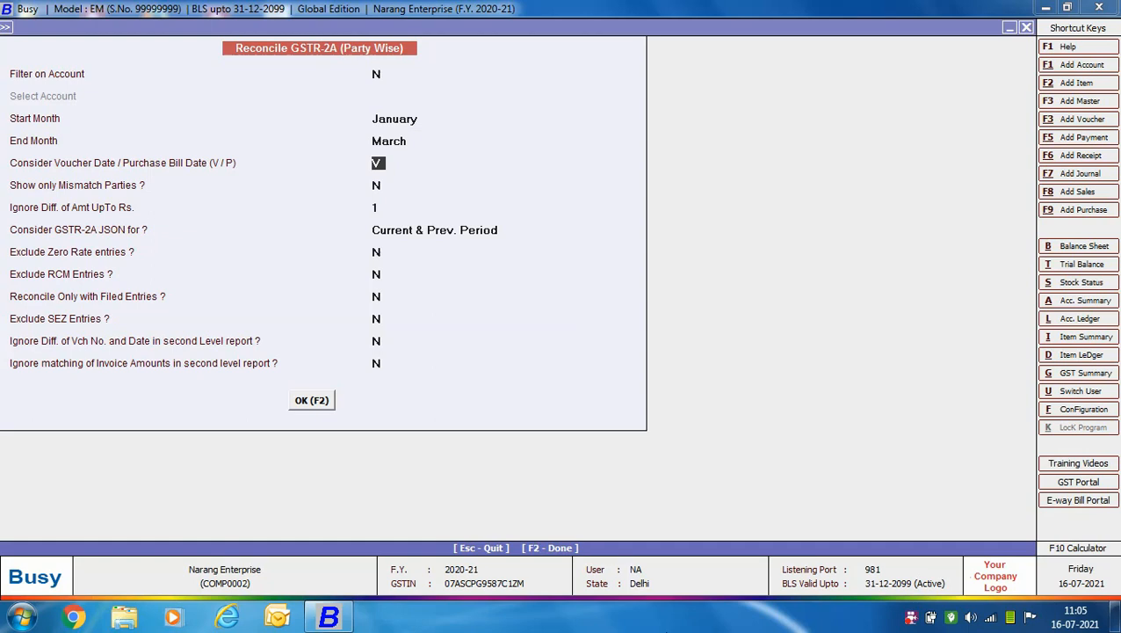
Consider the GSTR-2A JSON for Current Period Only, keep the other options at their defaults, and generate the party-wise reconciliation report
{"action": "key", "text": "Return"}
{"action": "key", "text": "Return"}
{"action": "key", "text": "Return"}
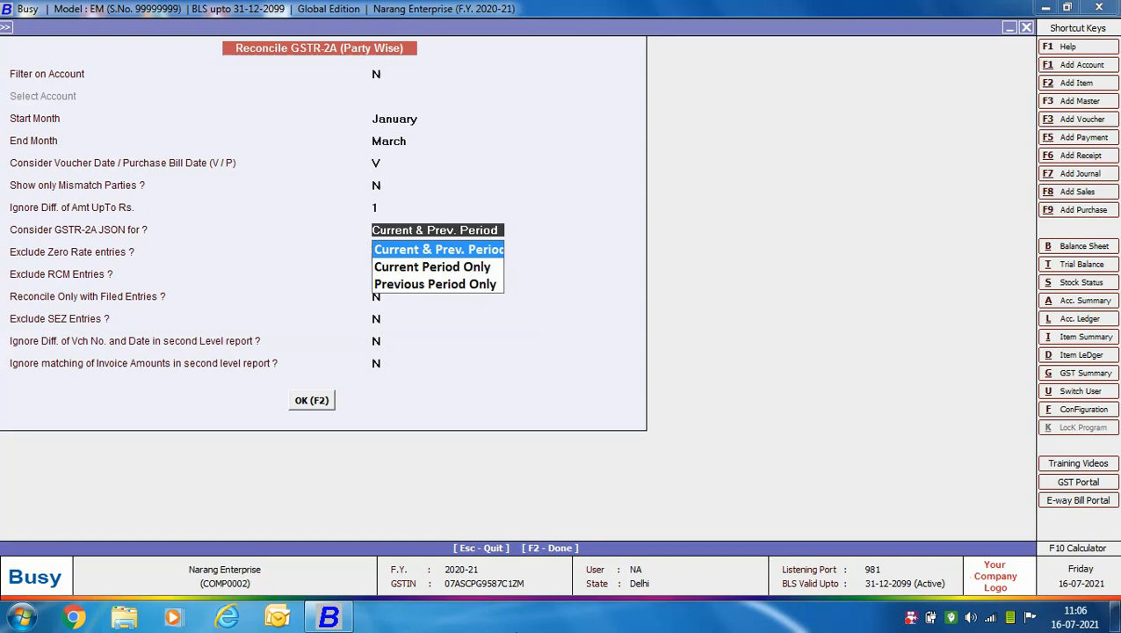
{"action": "key", "text": "Down"}
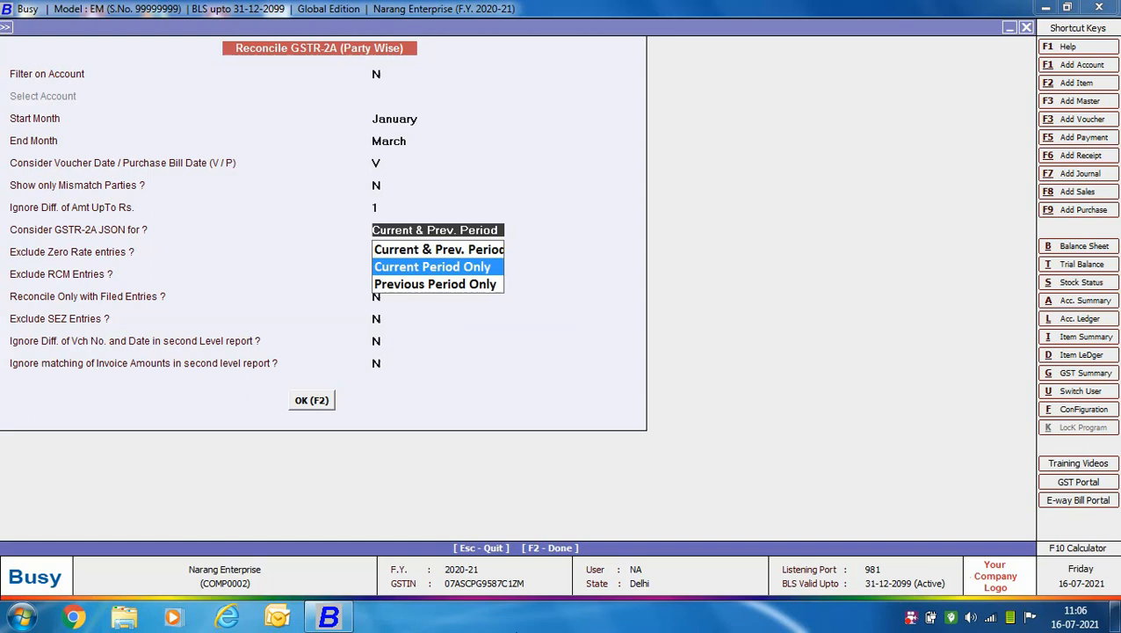
{"action": "key", "text": "Return"}
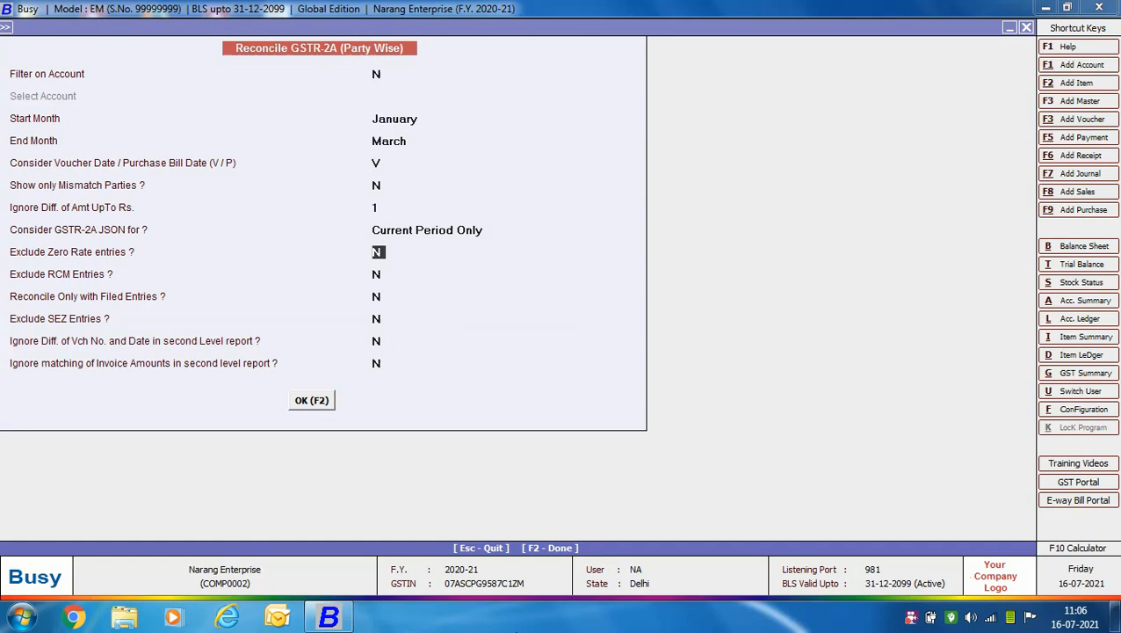
{"action": "key", "text": "Return"}
{"action": "key", "text": "Return"}
{"action": "key", "text": "Return"}
{"action": "key", "text": "Return"}
{"action": "key", "text": "Return"}
{"action": "key", "text": "Return"}
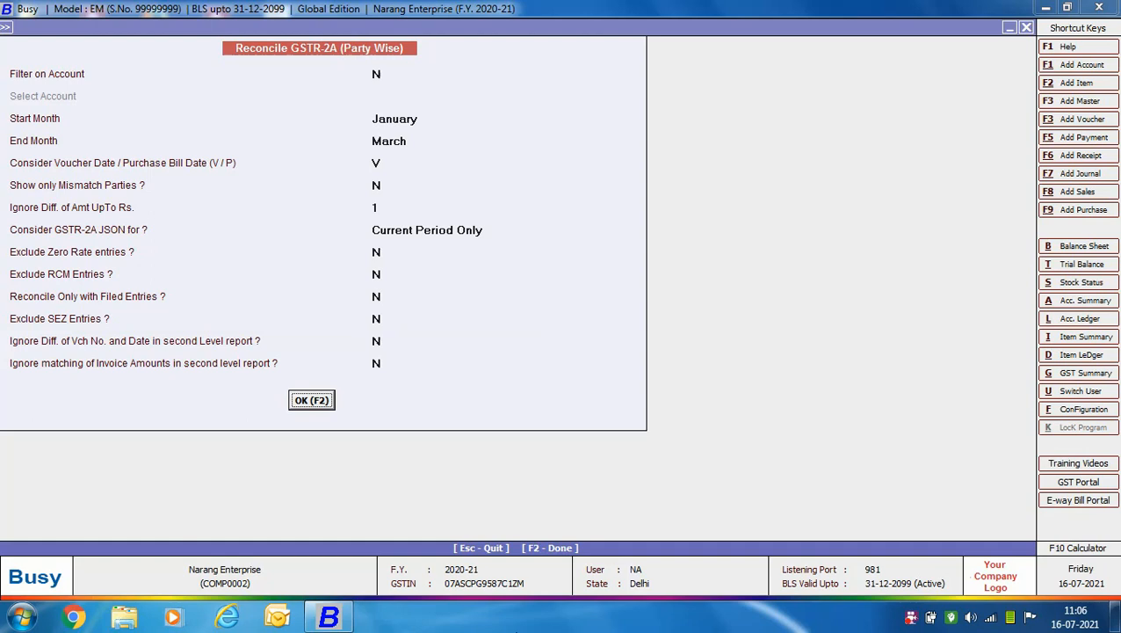
{"action": "key", "text": "Return"}
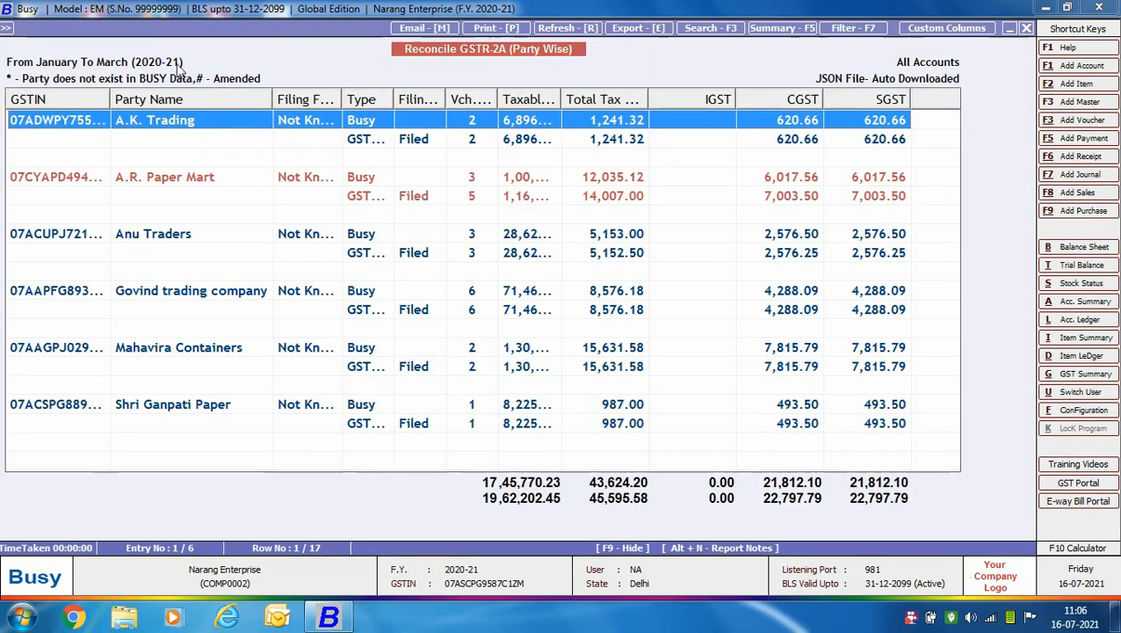
View the BUSY Data entries behind A.R. Paper Mart's row in the reconciliation report
{"action": "double_click", "coordinate": [517, 181]}
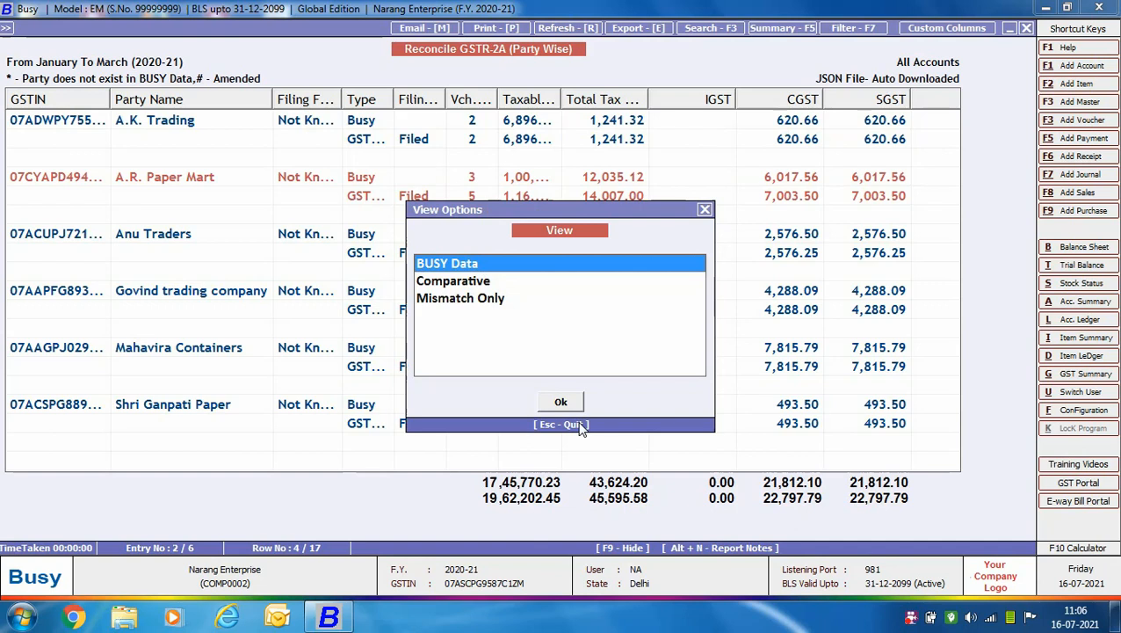
{"action": "left_click", "coordinate": [561, 403]}
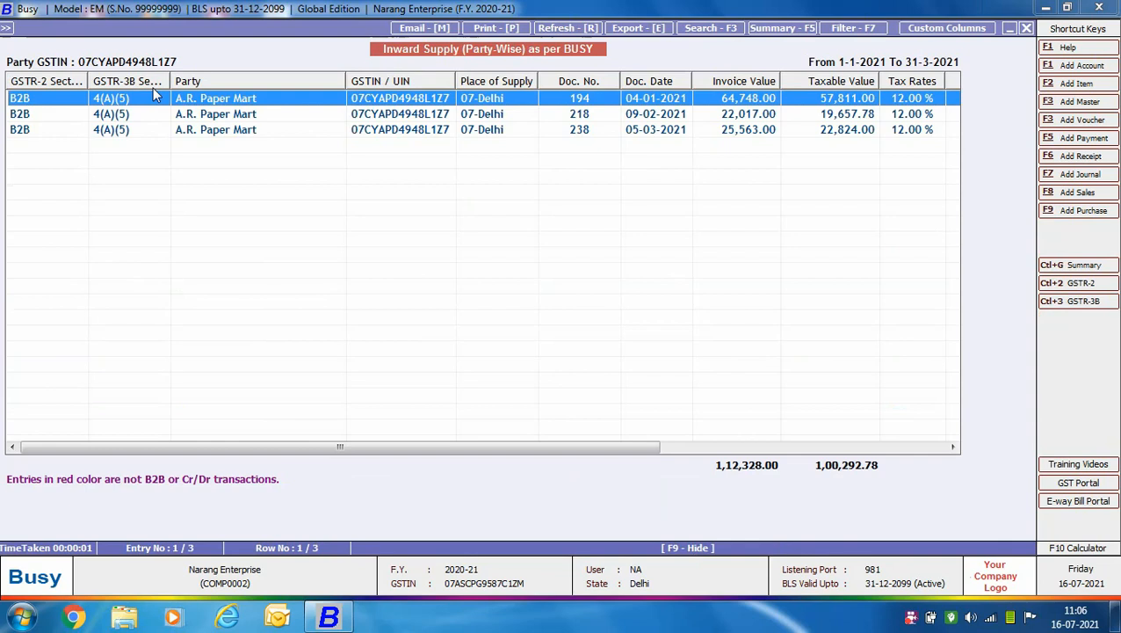
{"action": "key", "text": "Escape"}
Examine the Comparative view of A.R. Paper Mart's purchase bills in BUSY and GSTR-2A
{"action": "left_click", "coordinate": [479, 281]}
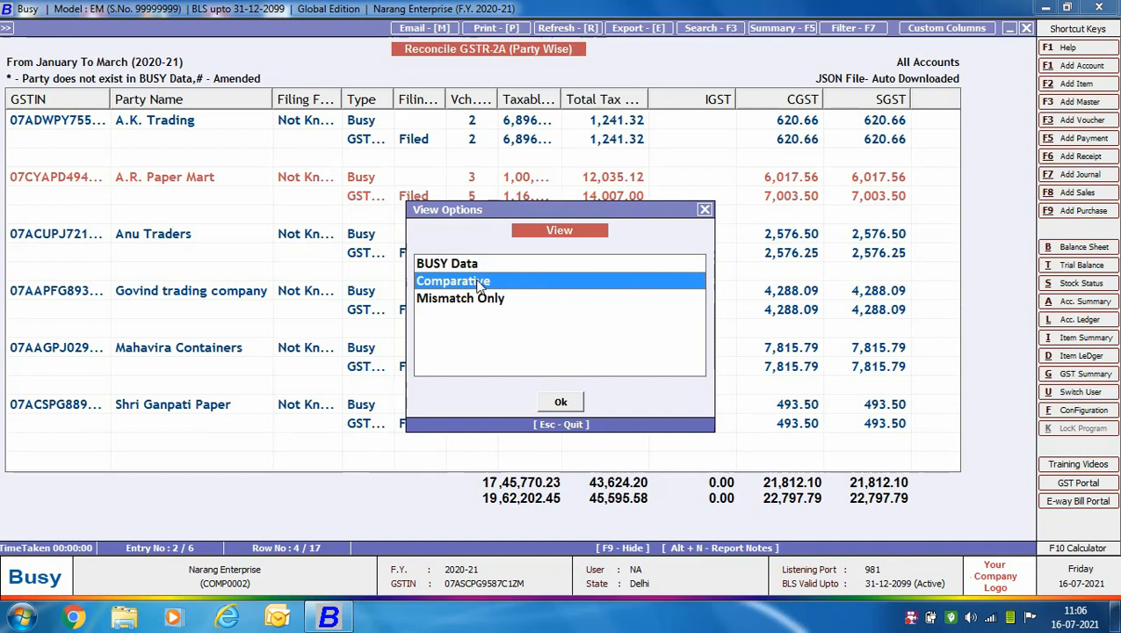
{"action": "double_click", "coordinate": [479, 281]}
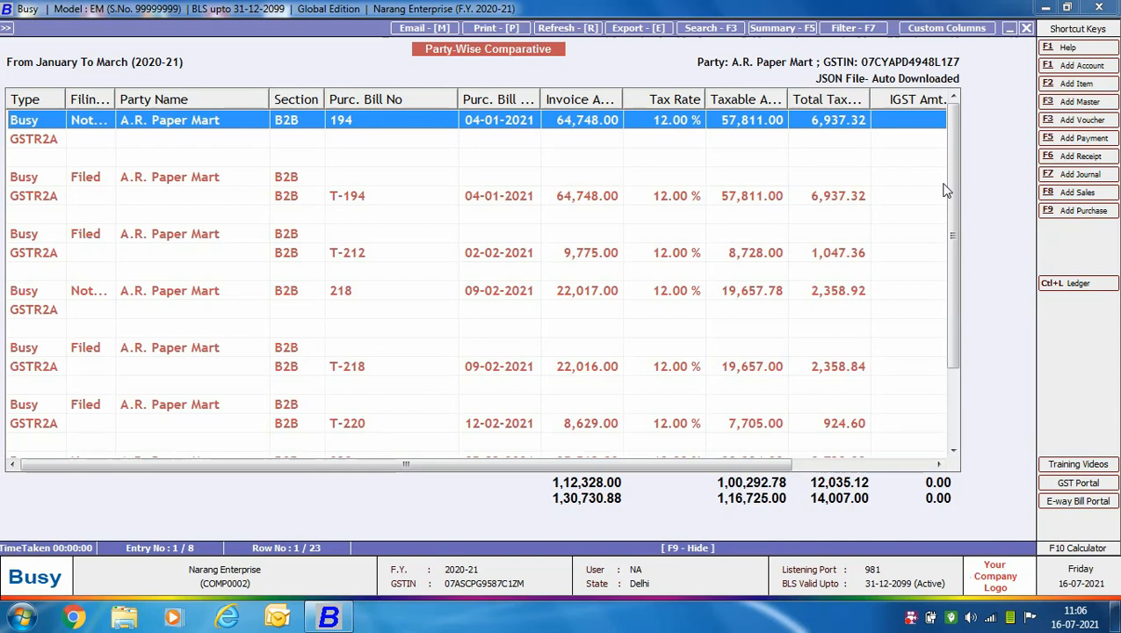
{"action": "left_click_drag", "start_coordinate": [948, 178], "coordinate": [949, 297]}
{"action": "key", "text": "Escape"}
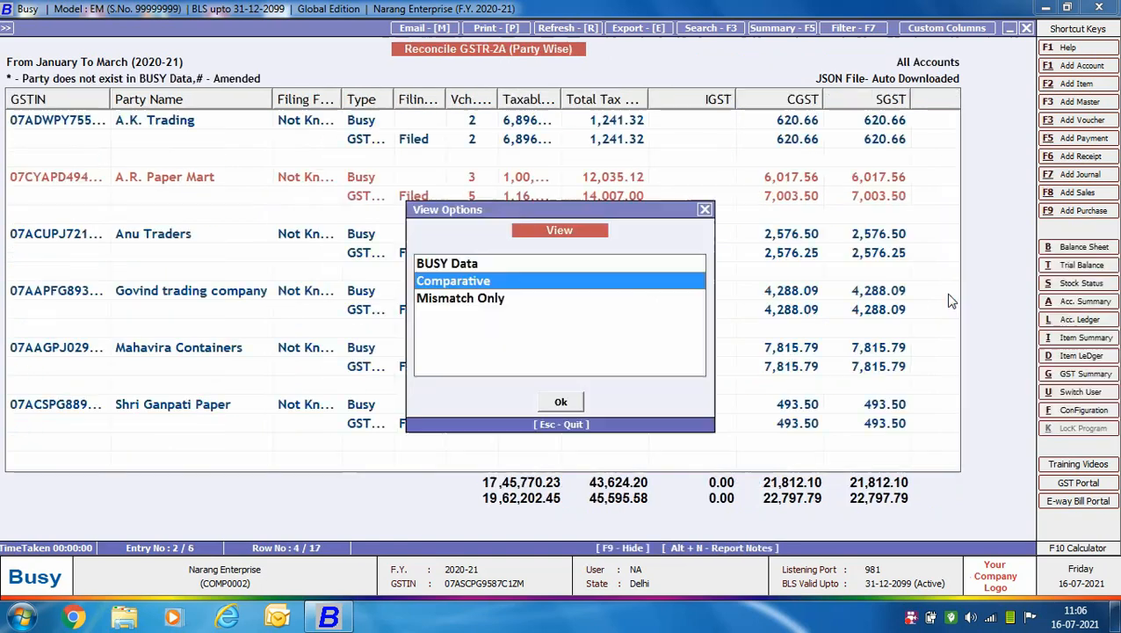
Check the Mismatch Only view for A.R. Paper Mart, and leave the party-wise reconciliation report
{"action": "left_click", "coordinate": [643, 301]}
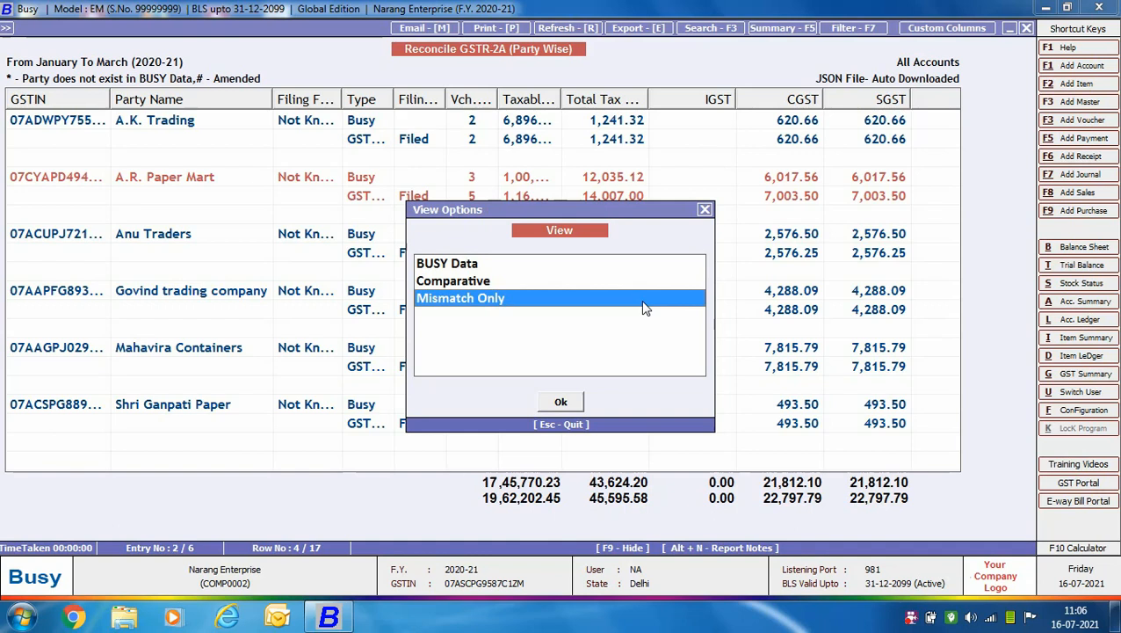
{"action": "key", "text": "Return"}
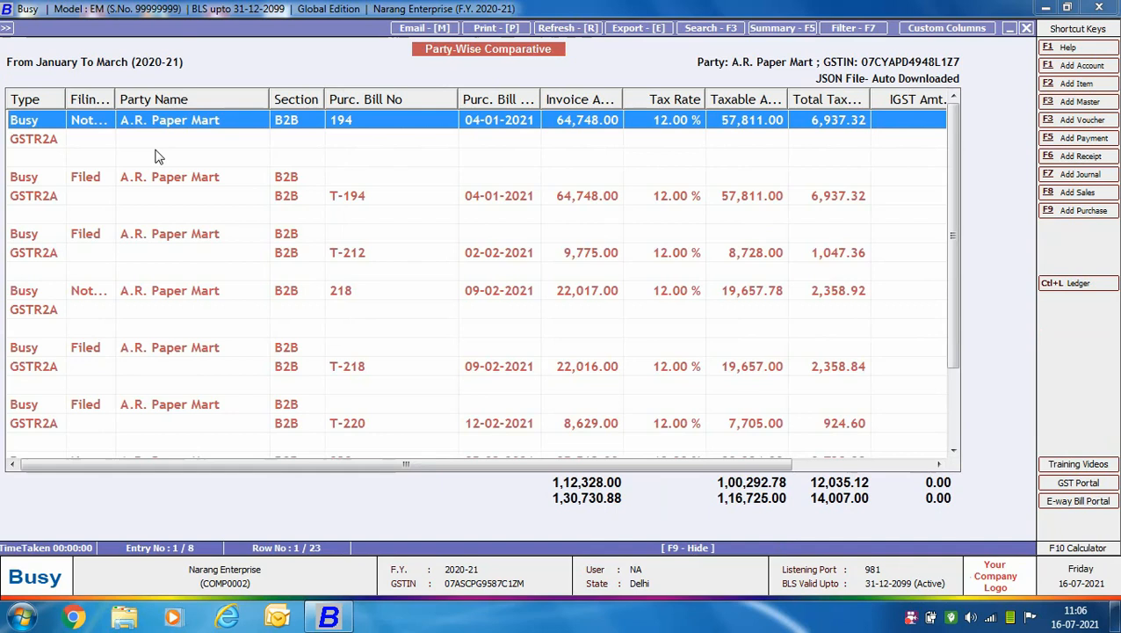
{"action": "key", "text": "Escape"}
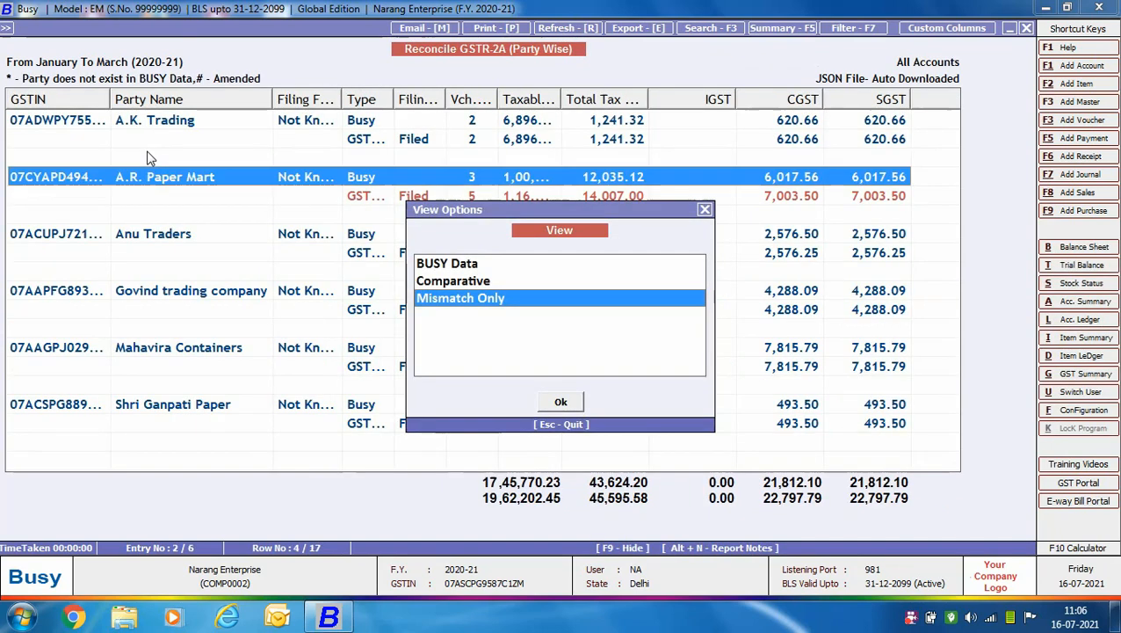
{"action": "key", "text": "Escape"}
{"action": "key", "text": "Escape"}
{"action": "key", "text": "Escape"}
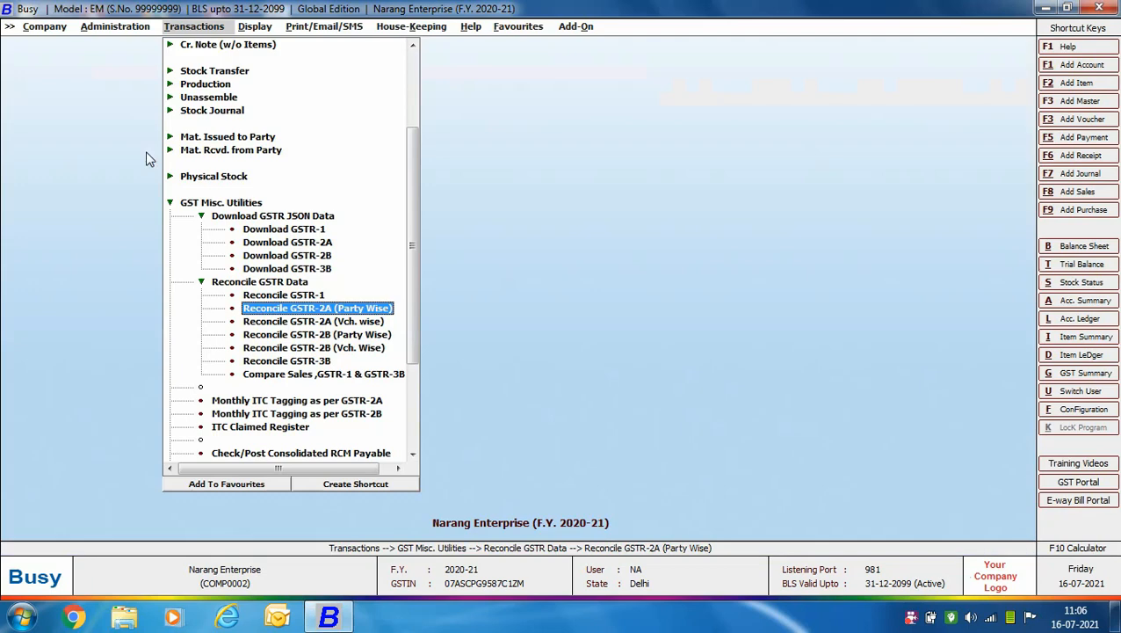
Start the voucher-wise GSTR-2A reconciliation for January to March, keeping V as the date basis
{"action": "left_click", "coordinate": [261, 323]}
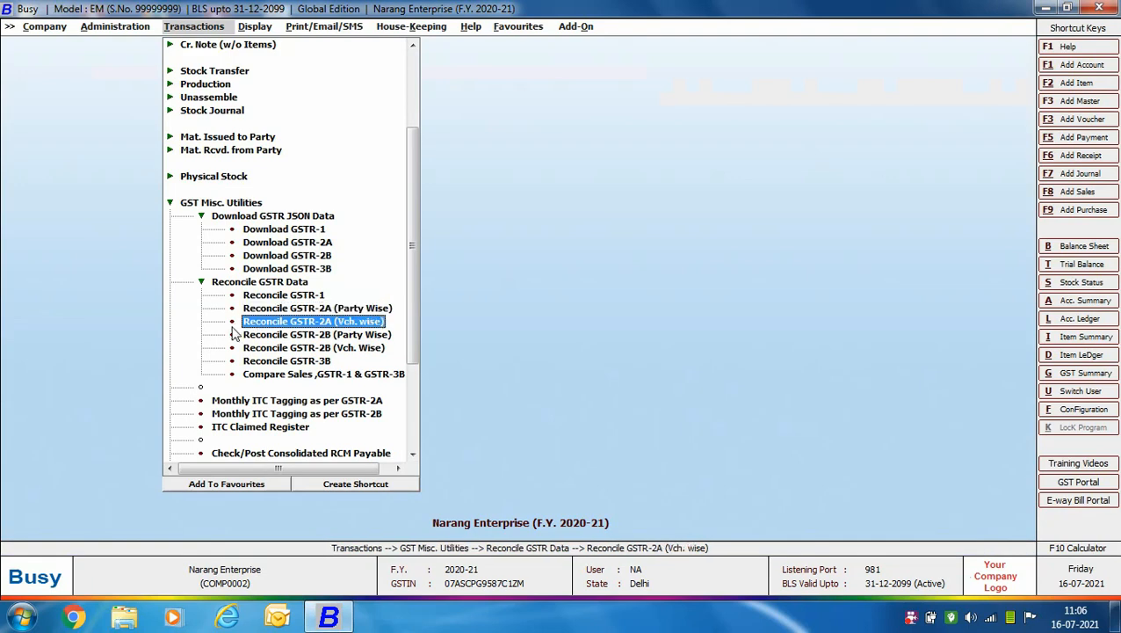
{"action": "double_click", "coordinate": [347, 327]}
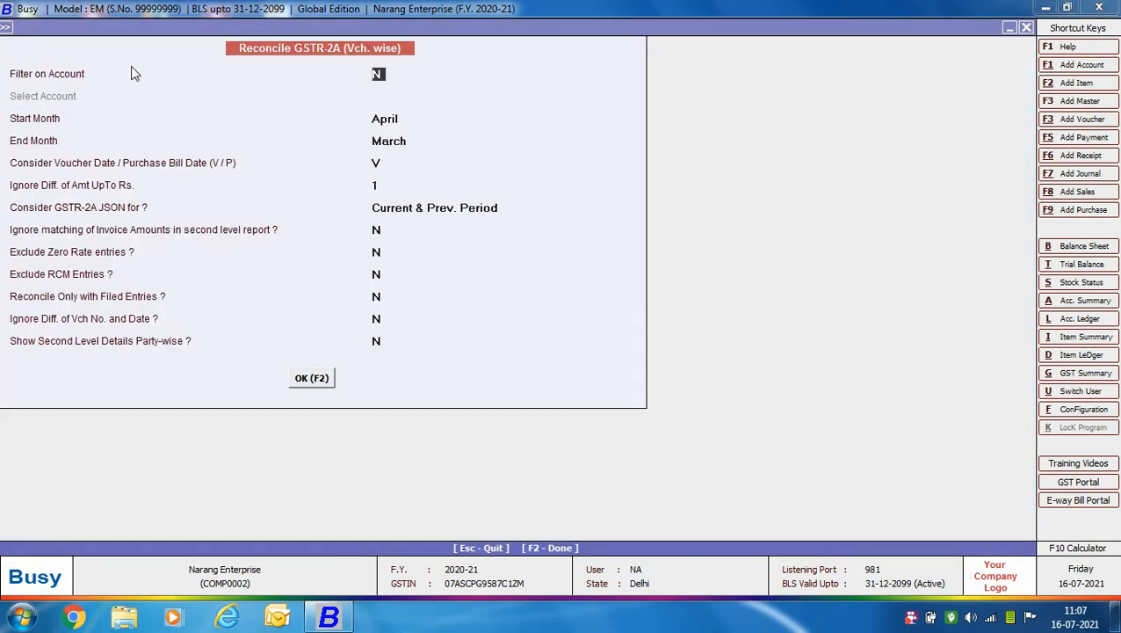
{"action": "key", "text": "Return"}
{"action": "key", "text": "Down"}
{"action": "key", "text": "Down"}
{"action": "key", "text": "Down"}
{"action": "key", "text": "Down"}
{"action": "key", "text": "Down"}
{"action": "key", "text": "Down"}
{"action": "key", "text": "Down"}
{"action": "key", "text": "Down"}
{"action": "key", "text": "Down"}
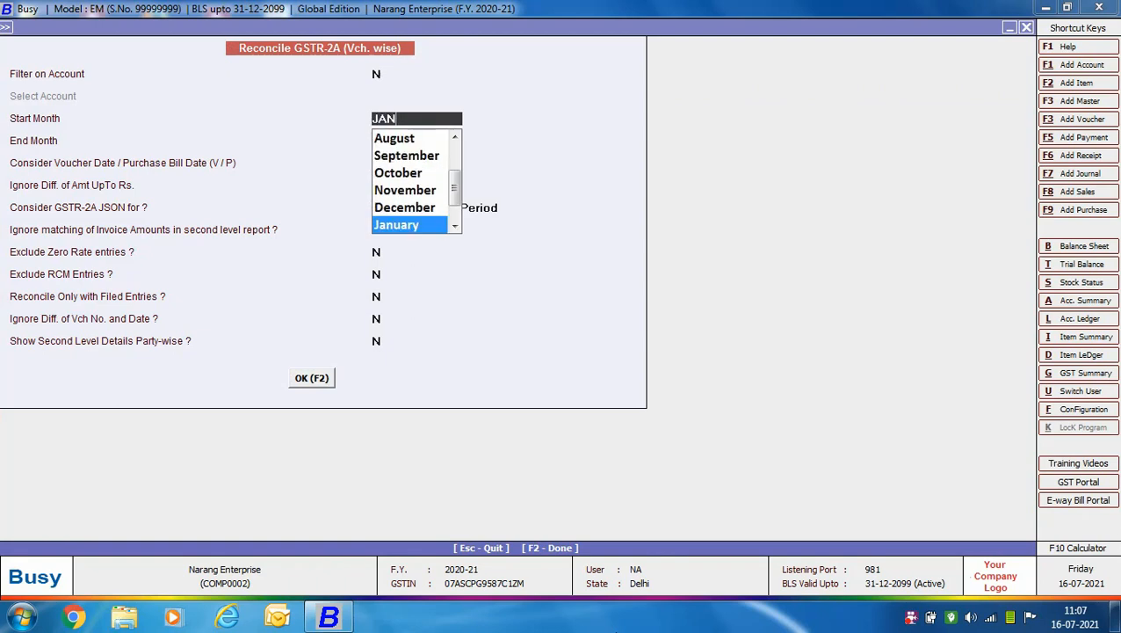
{"action": "key", "text": "Return"}
{"action": "key", "text": "Return"}
{"action": "key", "text": "Return"}
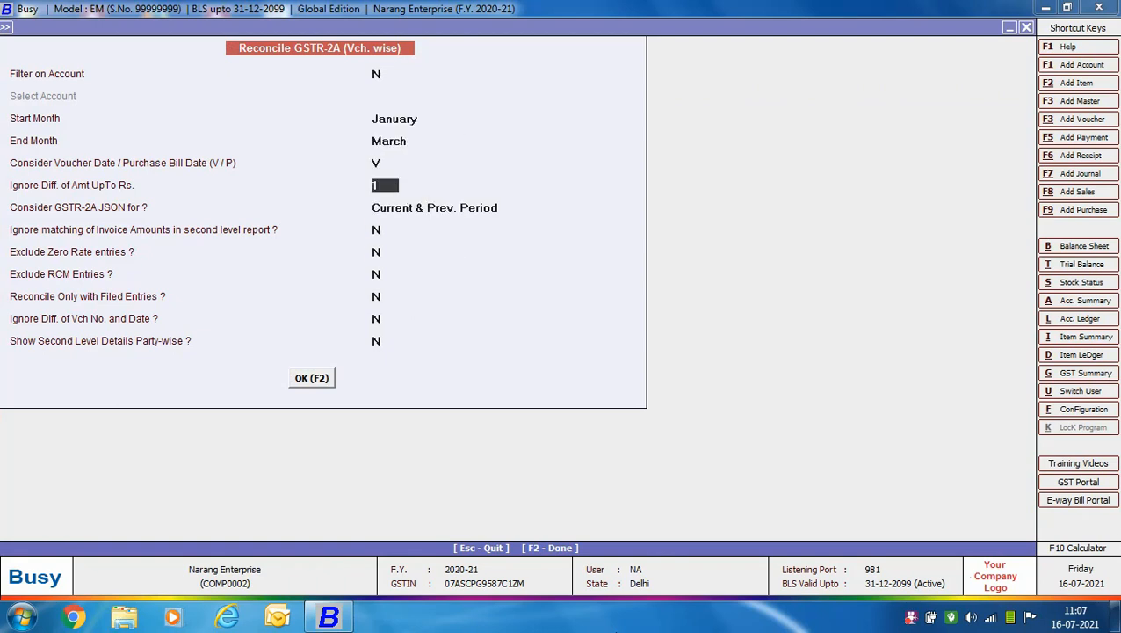
Run the voucher-wise GSTR-2A reconciliation with JSON considered for Current Period Only, ignoring amount differences up to Rs. 1 and keeping the remaining options N
{"action": "key", "text": "Return"}
{"action": "key", "text": "Down"}
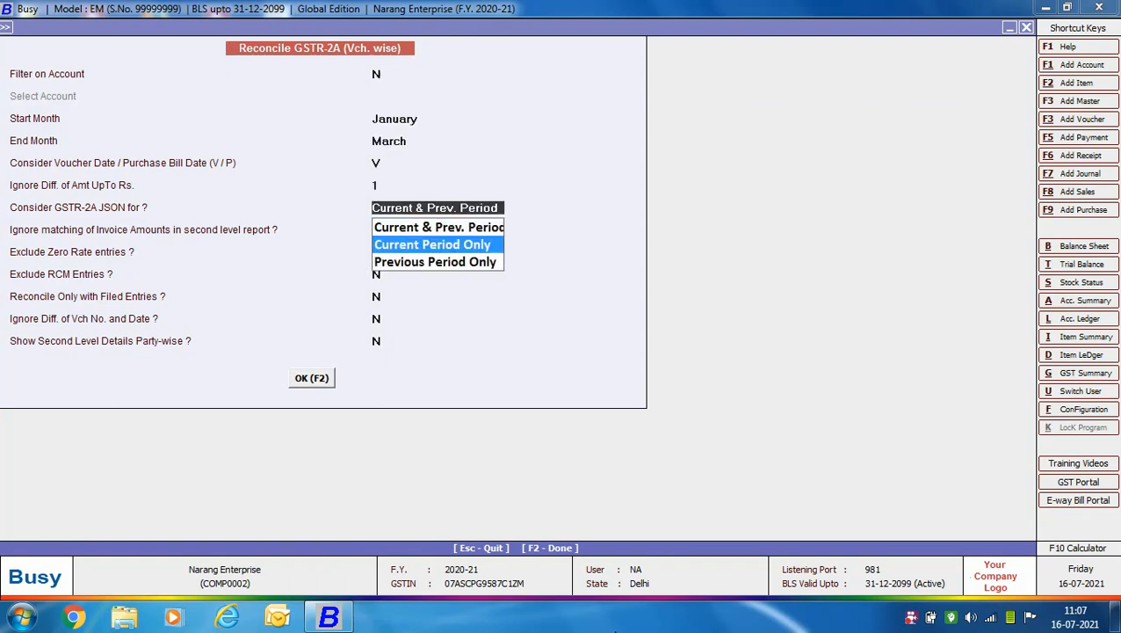
{"action": "key", "text": "Return"}
{"action": "key", "text": "Return"}
{"action": "key", "text": "Return"}
{"action": "key", "text": "Return"}
{"action": "key", "text": "Return"}
{"action": "key", "text": "Return"}
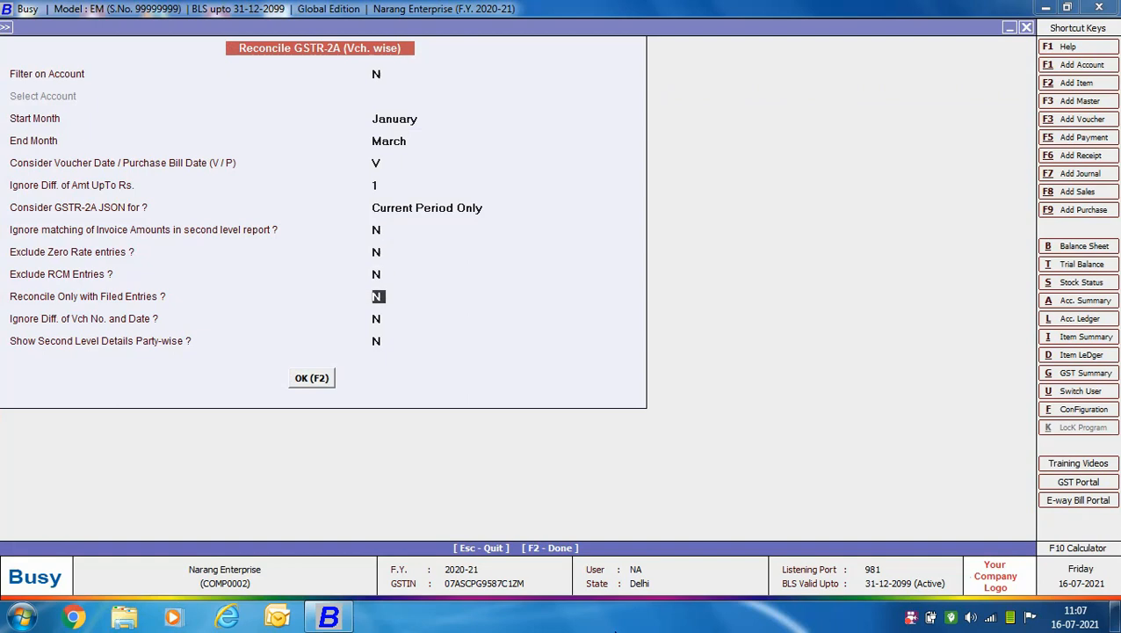
{"action": "key", "text": "Return"}
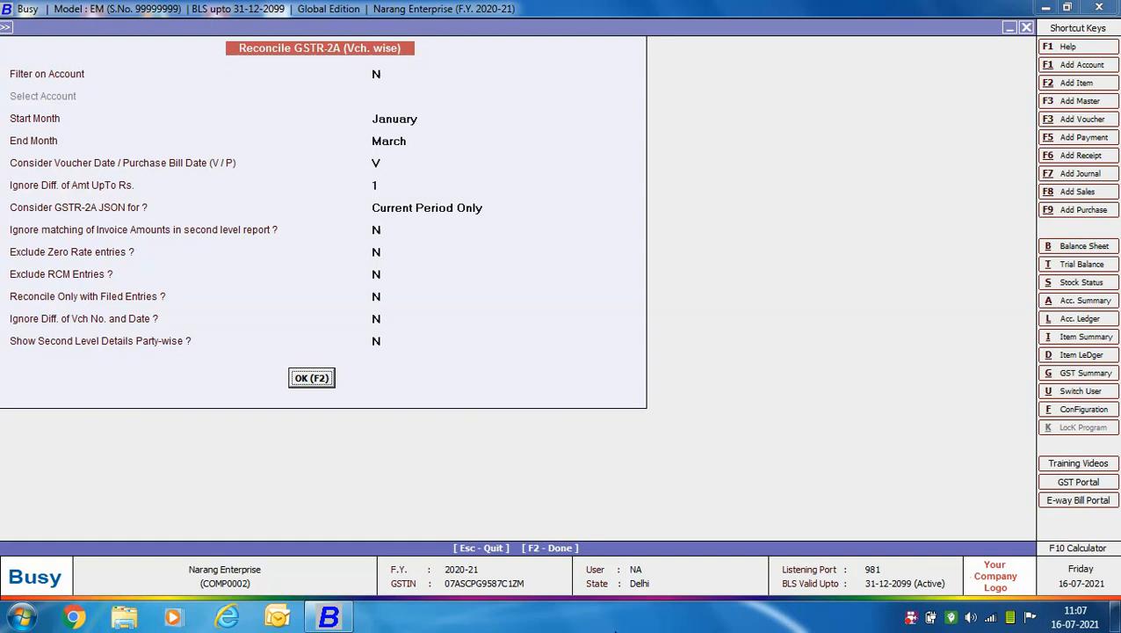
{"action": "key", "text": "Return"}
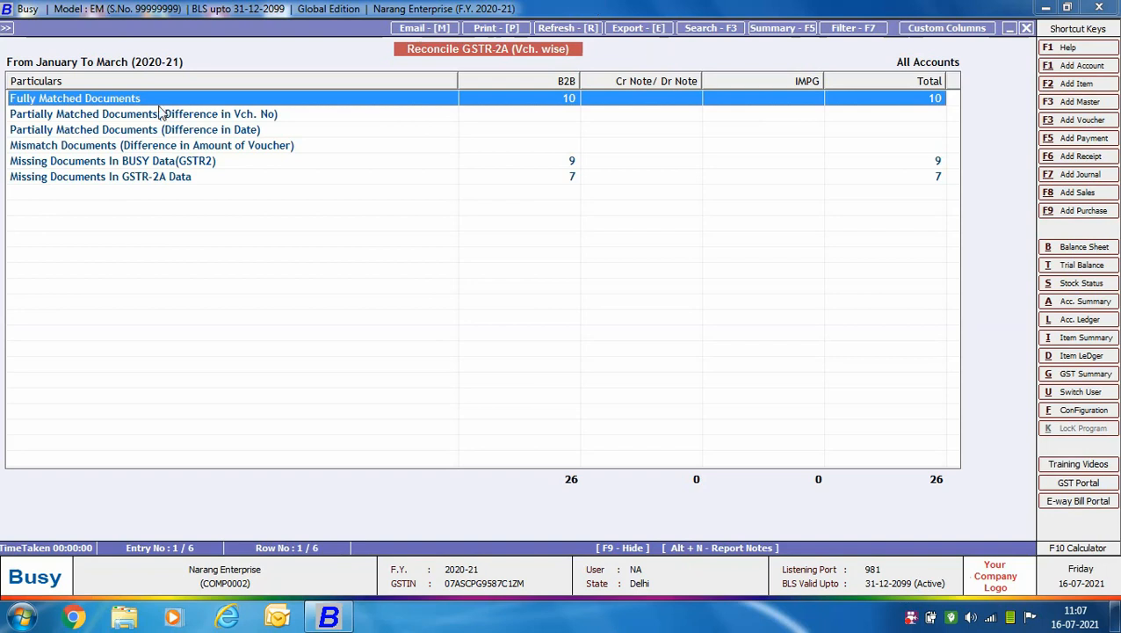
Examine the Fully Matched Documents and Missing Documents In BUSY Data(GSTR2) lists of the voucher-wise report
{"action": "double_click", "coordinate": [583, 102]}
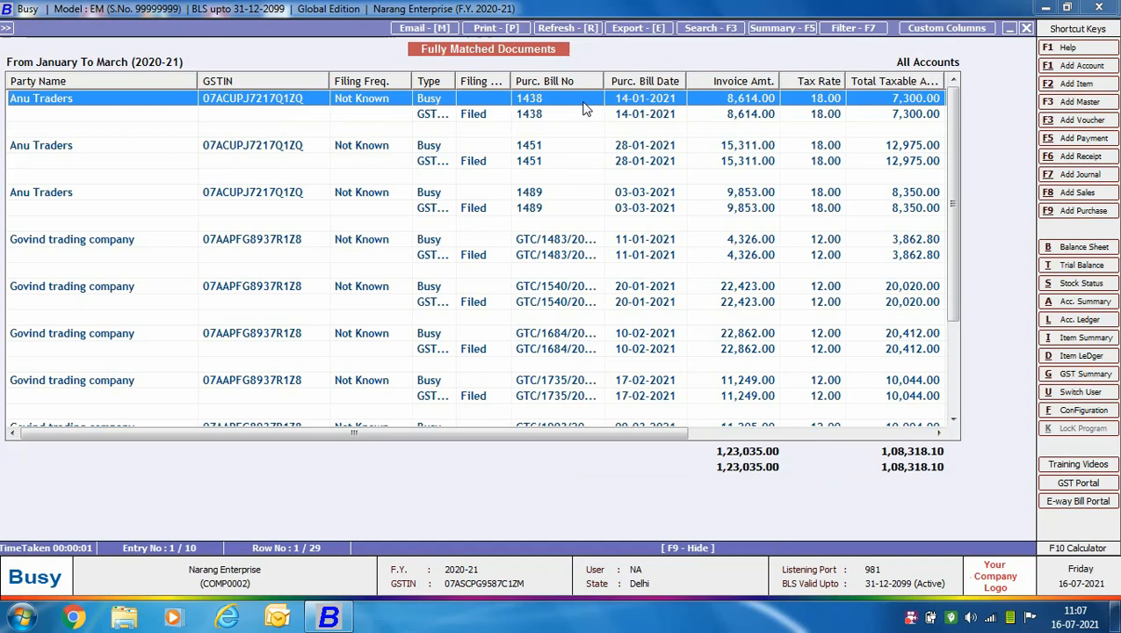
{"action": "key", "text": "Escape"}
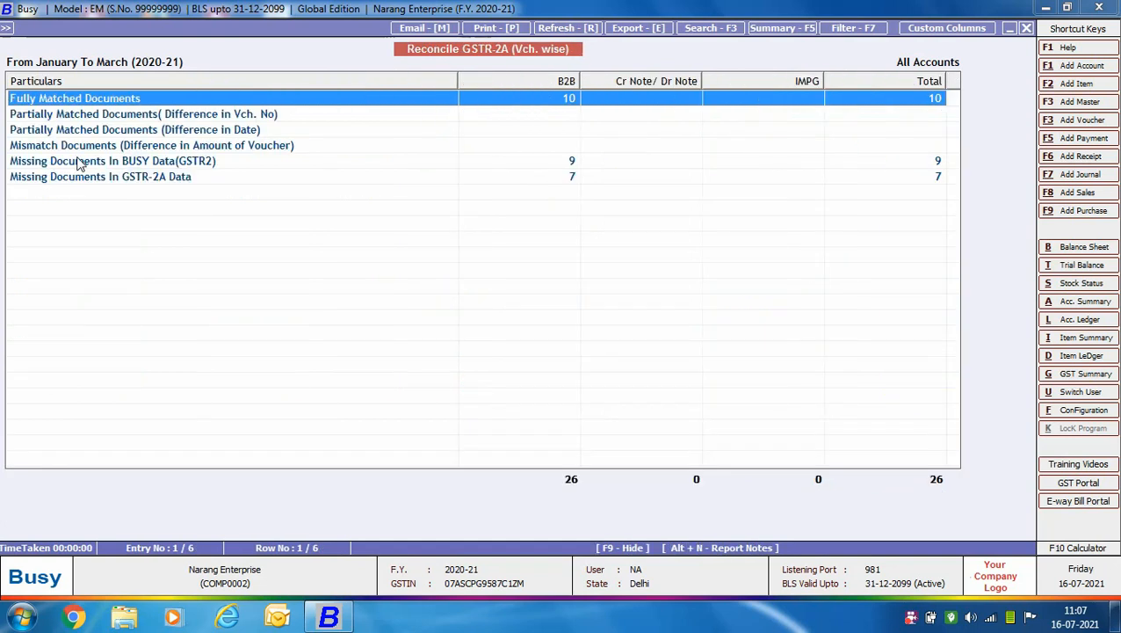
{"action": "key", "text": "Down"}
{"action": "key", "text": "Down"}
{"action": "key", "text": "Down"}
{"action": "key", "text": "Down"}
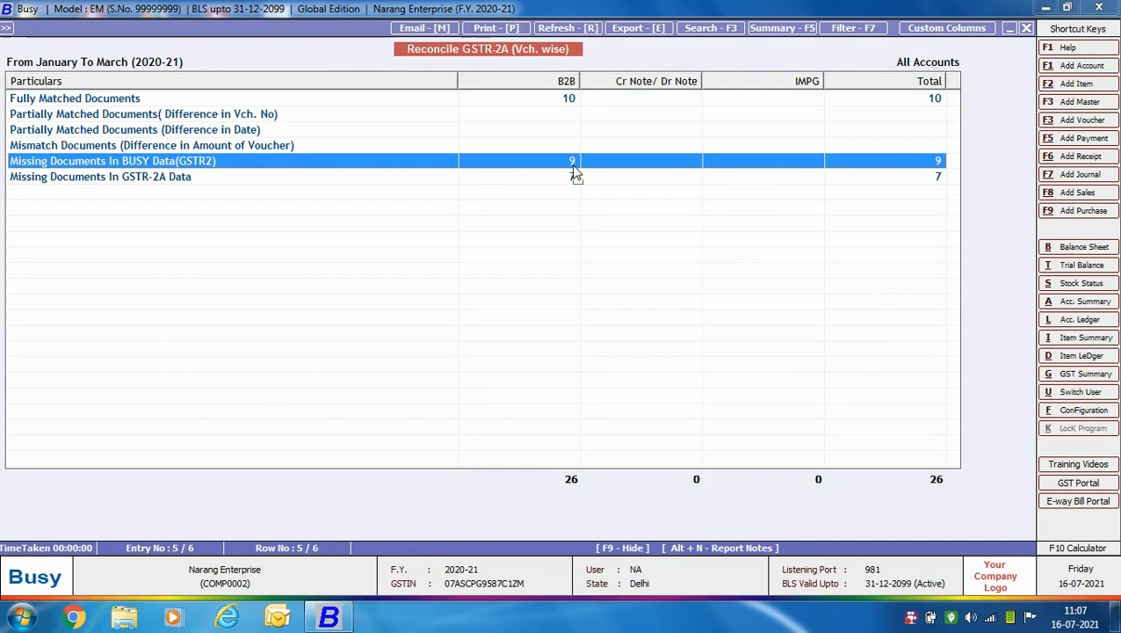
{"action": "double_click", "coordinate": [572, 166]}
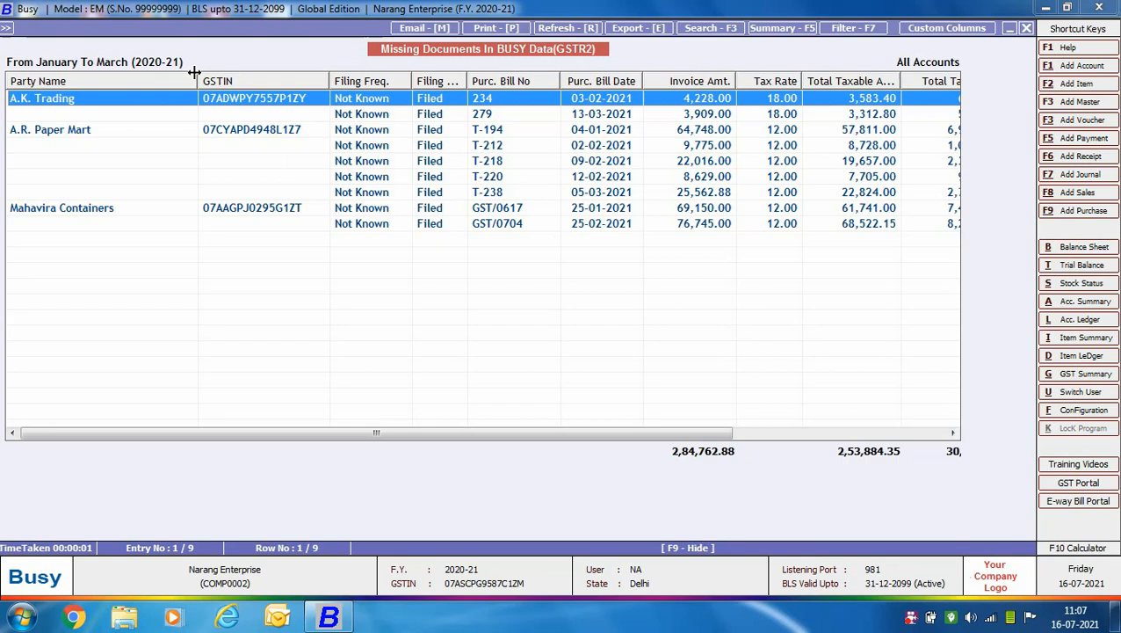
{"action": "key", "text": "Escape"}
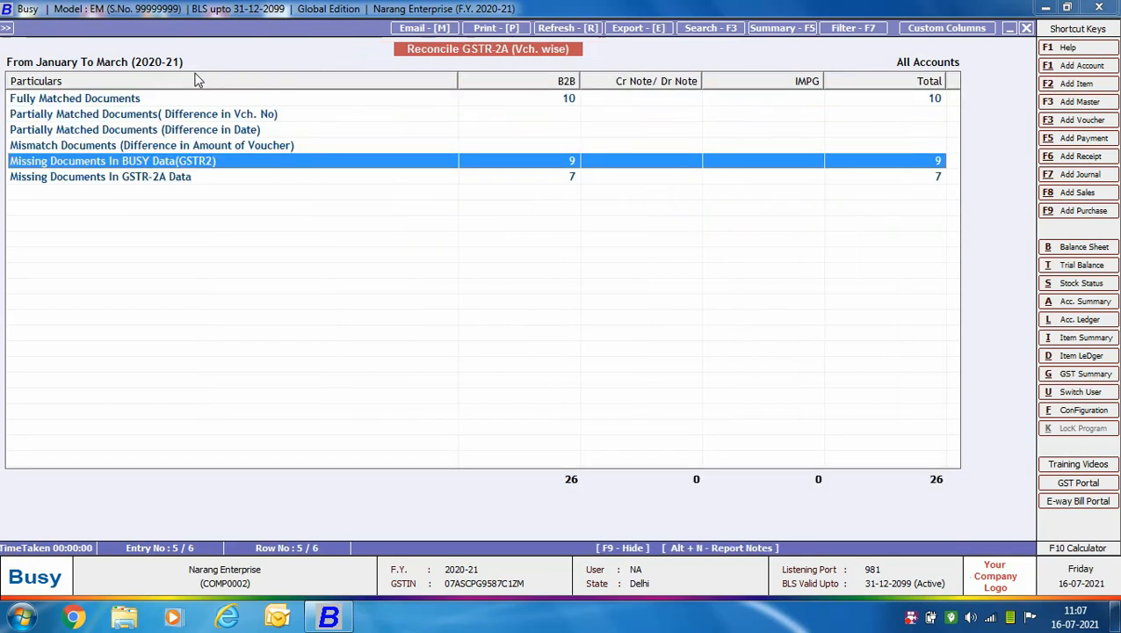
Check the Missing Documents In GSTR-2A Data list, and leave the voucher-wise reconciliation
{"action": "left_click", "coordinate": [87, 181]}
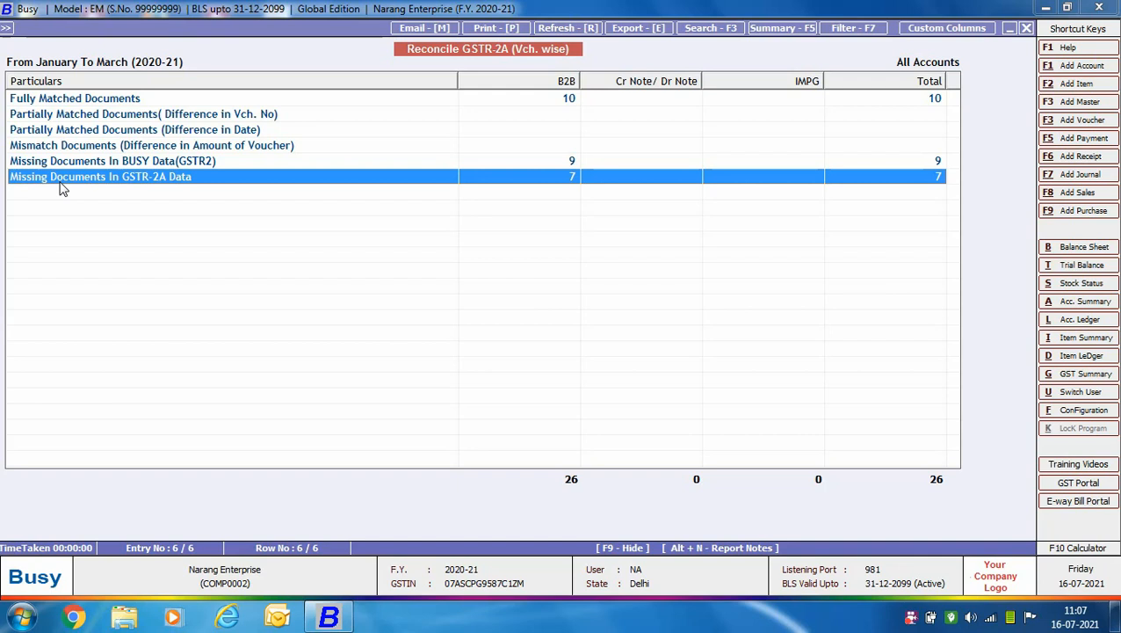
{"action": "key", "text": "Return"}
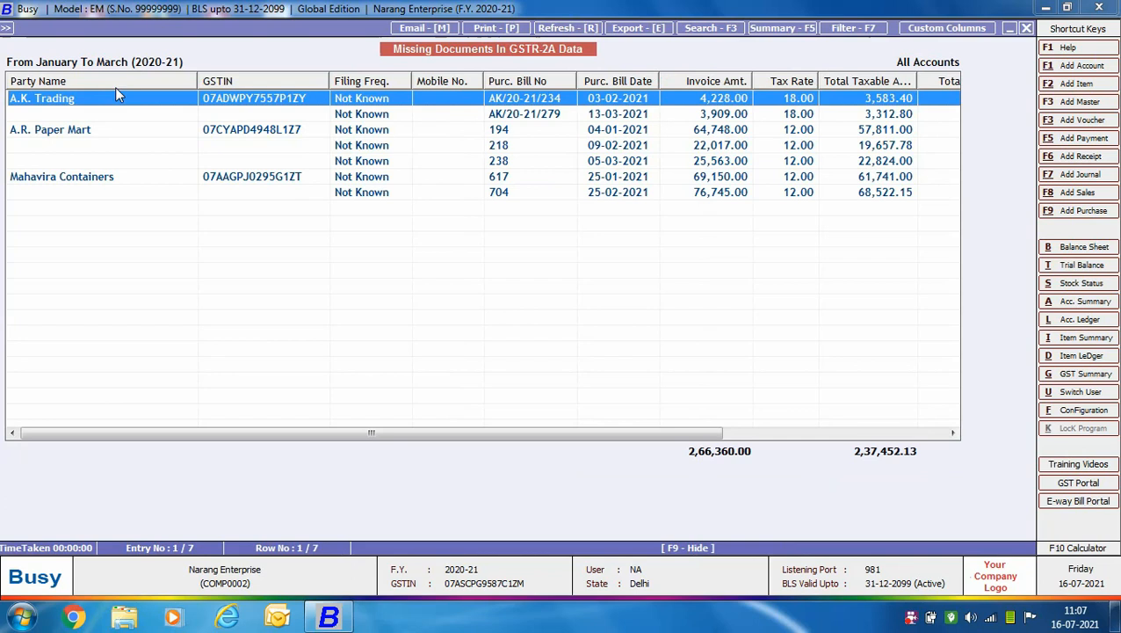
{"action": "key", "text": "Escape"}
{"action": "key", "text": "Escape"}
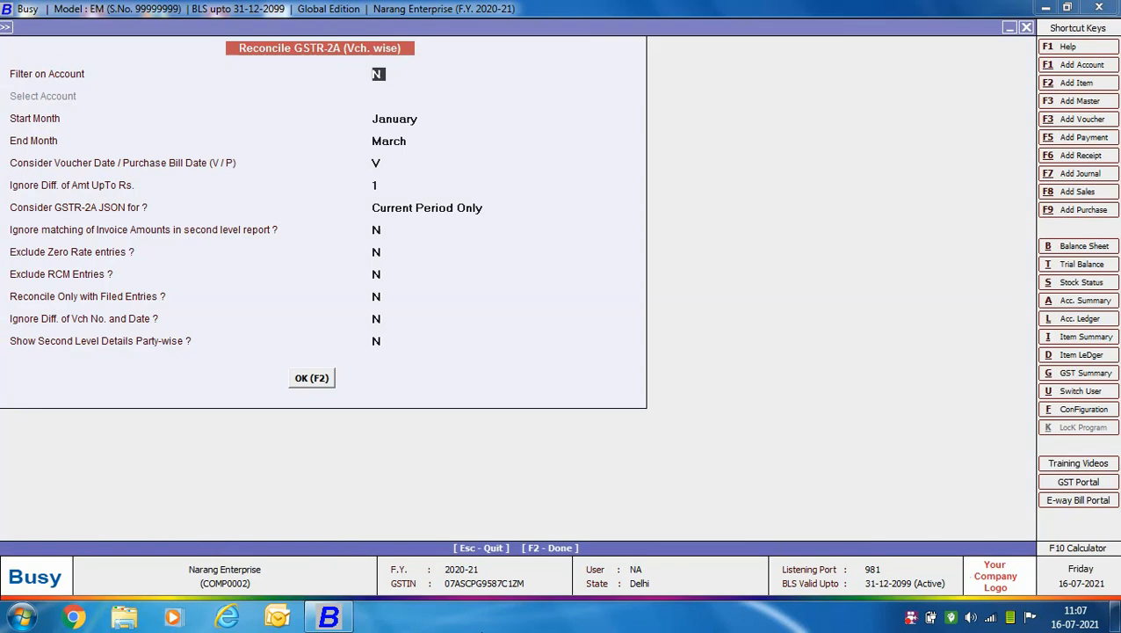
{"action": "key", "text": "Escape"}
{"action": "key", "text": "Escape"}
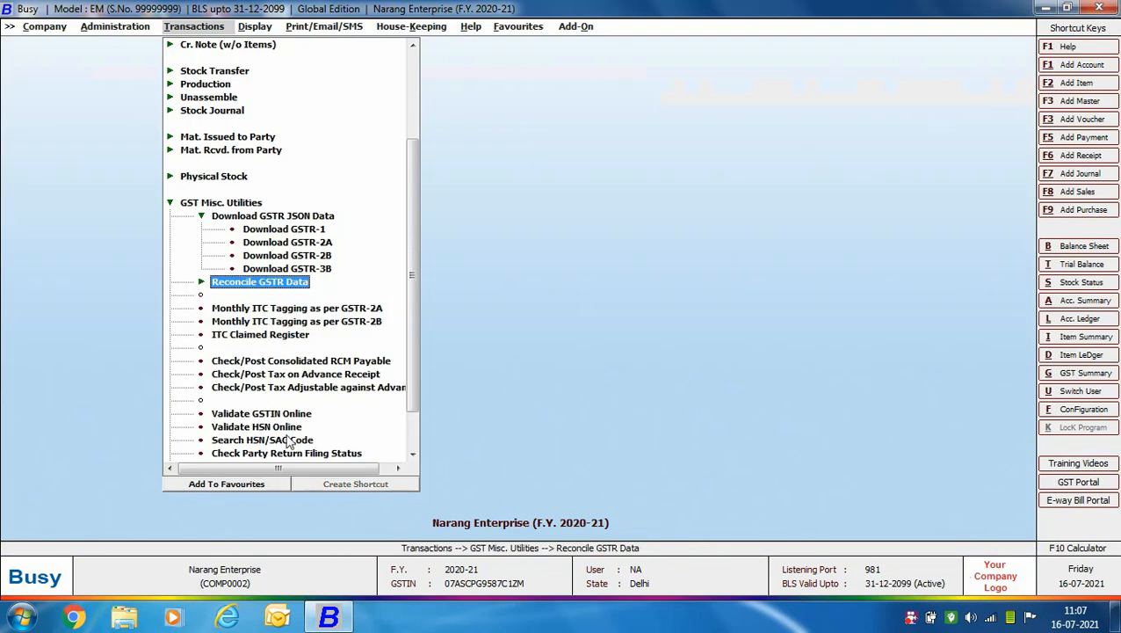
Download the GSTR-2B data for January, February and March in Auto Download mode, and close the download form
{"action": "left_click", "coordinate": [310, 264]}
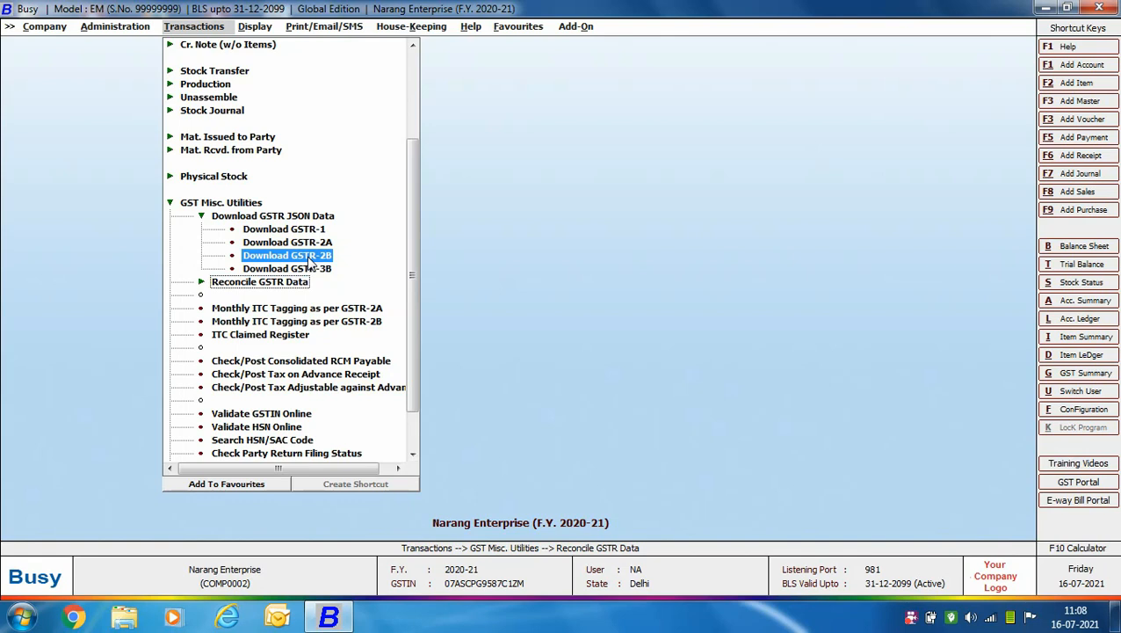
{"action": "left_click", "coordinate": [308, 256]}
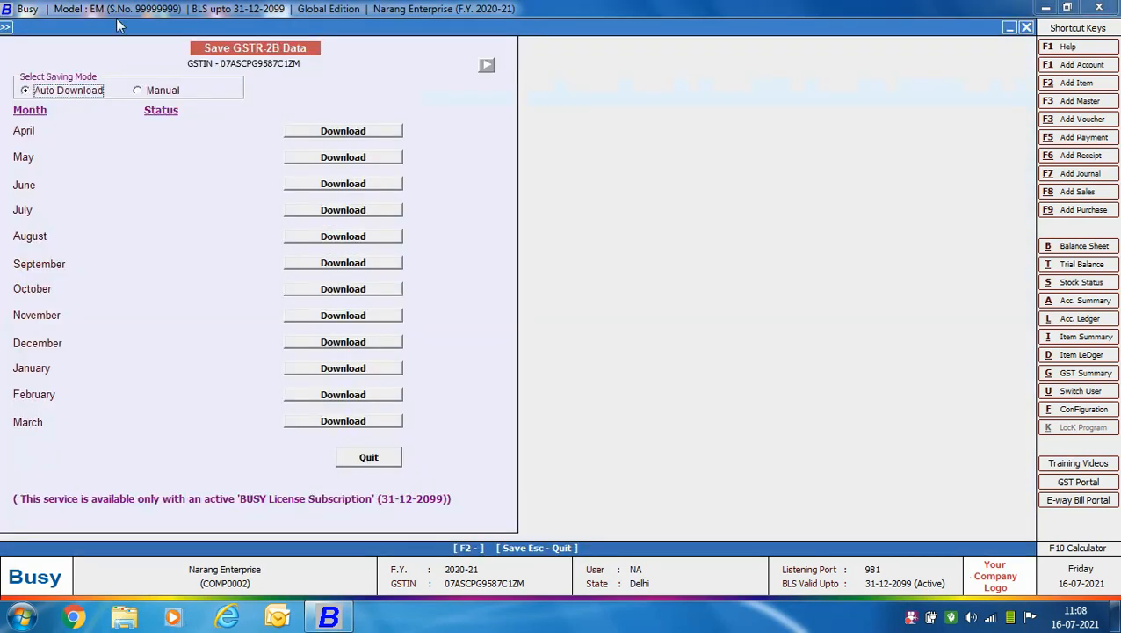
{"action": "left_click", "coordinate": [396, 371]}
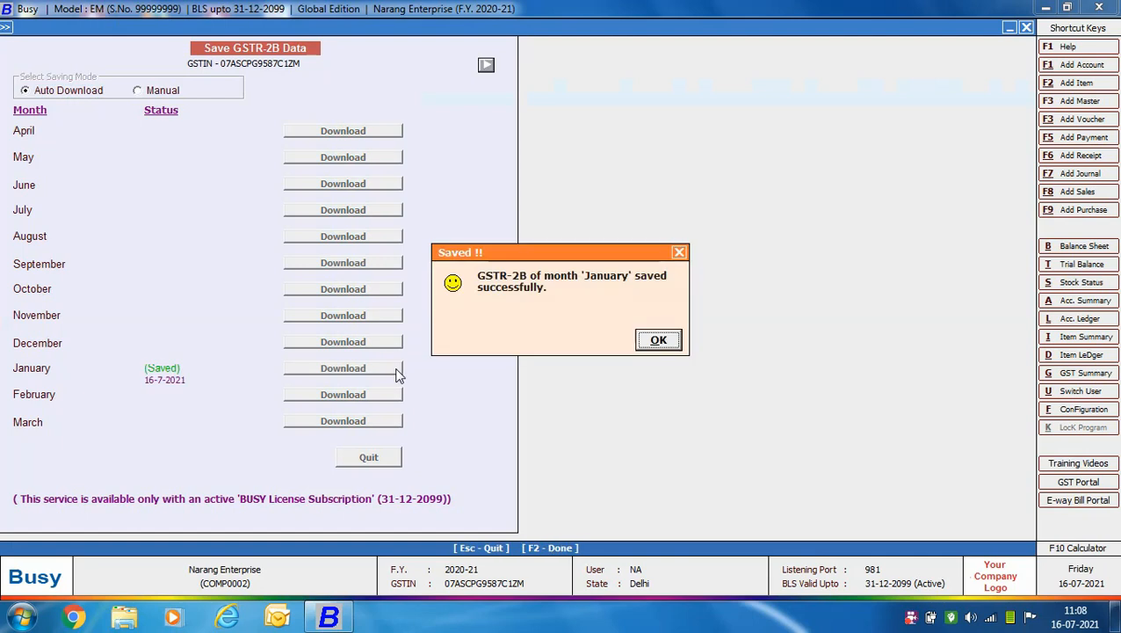
{"action": "key", "text": "Return"}
{"action": "left_click", "coordinate": [393, 394]}
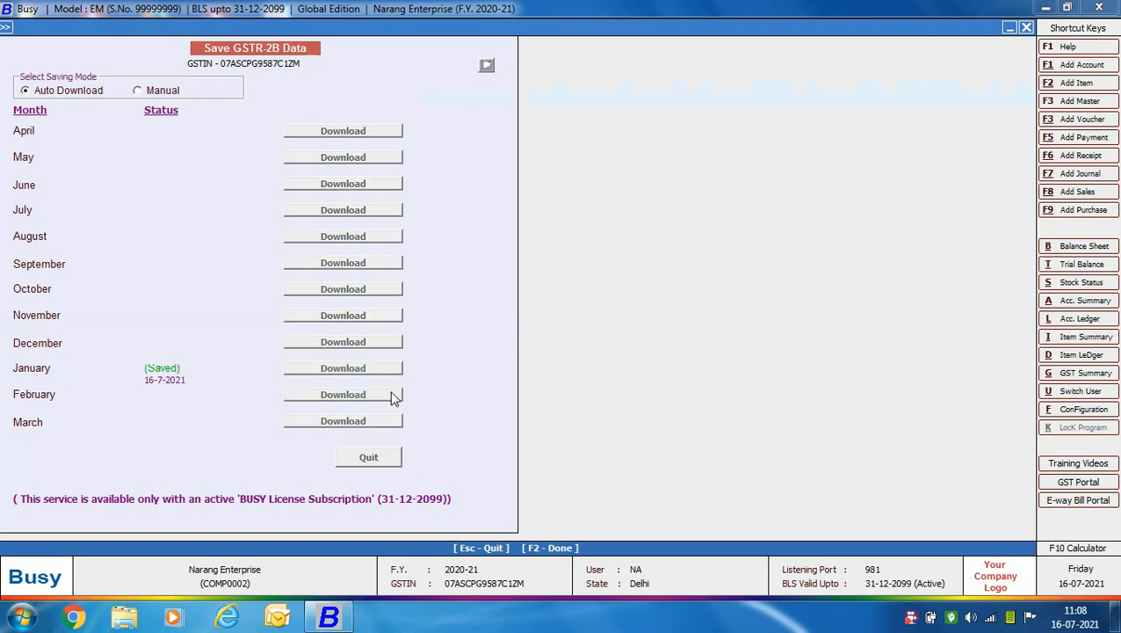
{"action": "key", "text": "Return"}
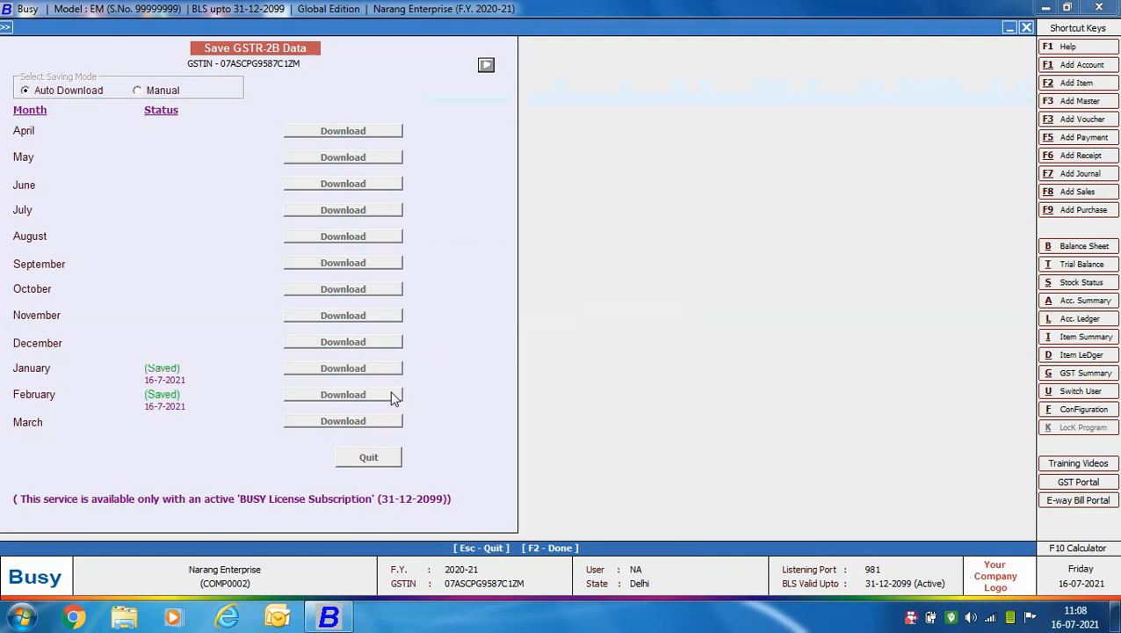
{"action": "left_click", "coordinate": [381, 421]}
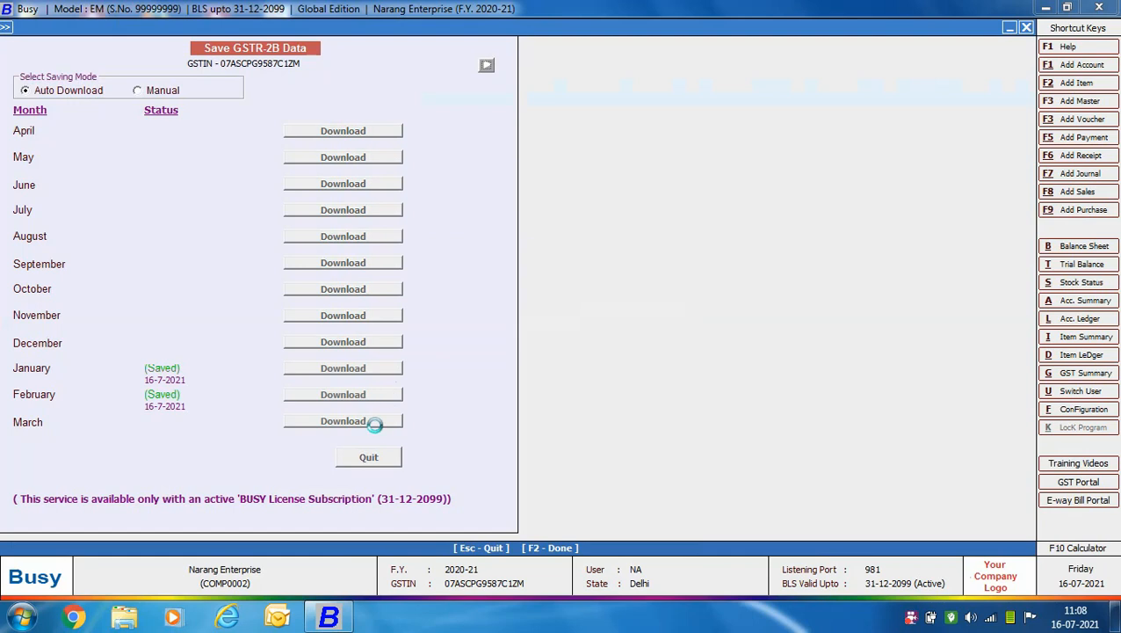
{"action": "key", "text": "Return"}
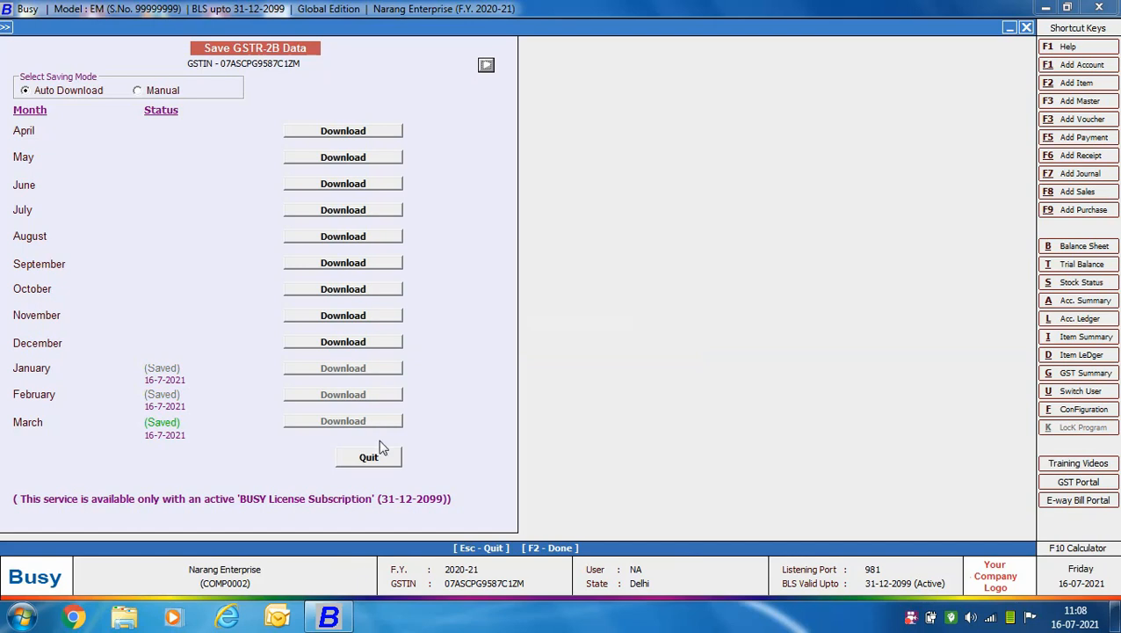
{"action": "left_click", "coordinate": [388, 457]}
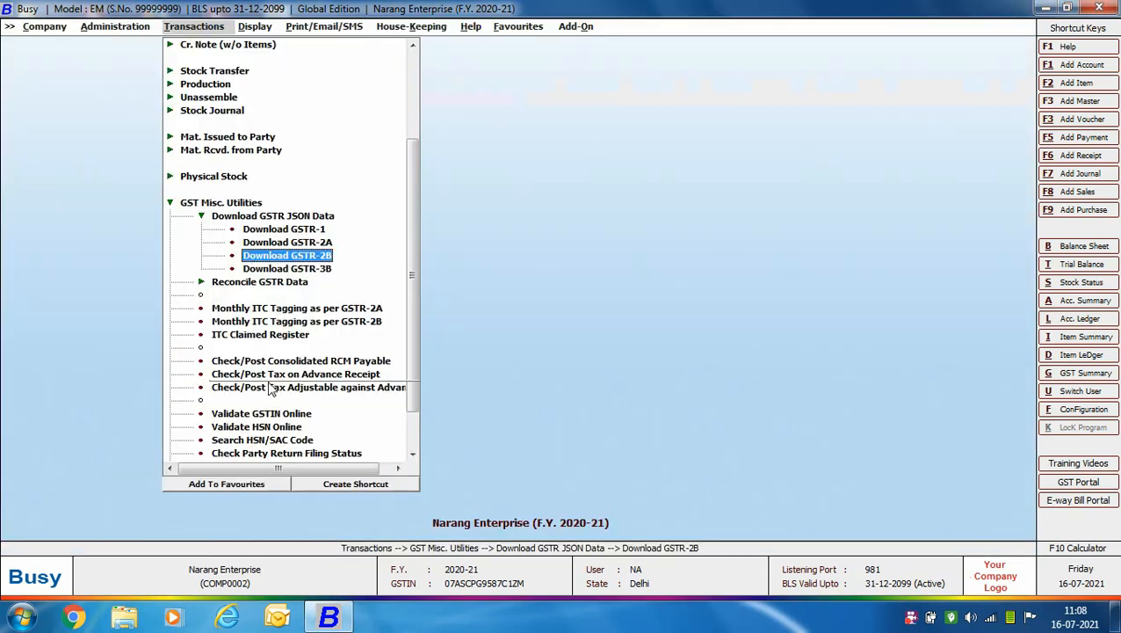
Start the party-wise GSTR-2B reconciliation for all accounts, from January to March
{"action": "left_click", "coordinate": [267, 283]}
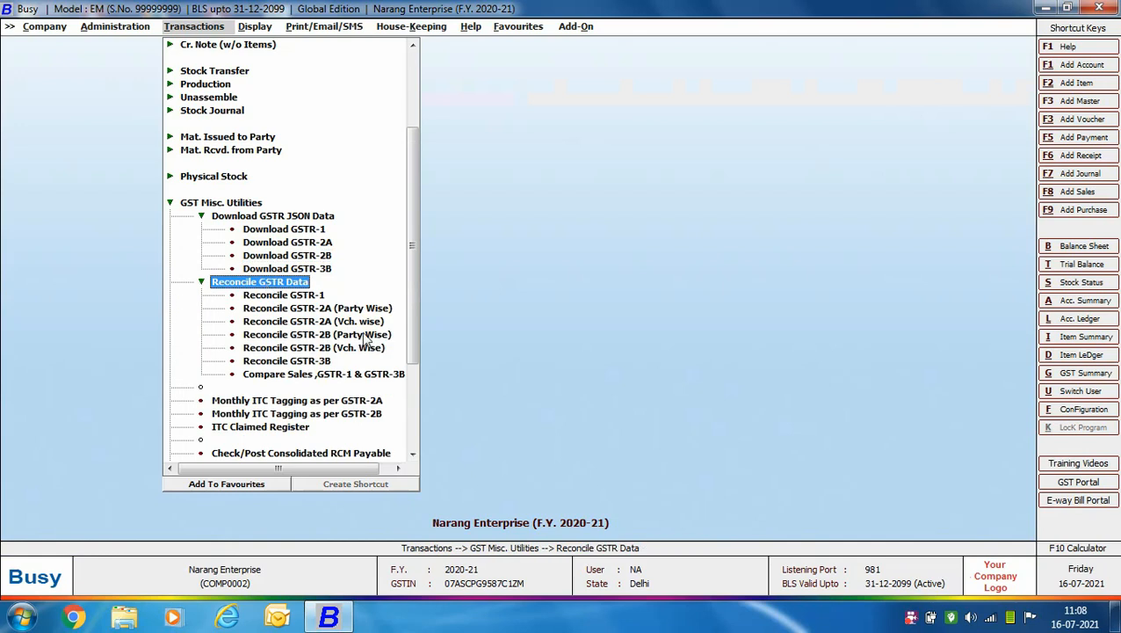
{"action": "double_click", "coordinate": [316, 336]}
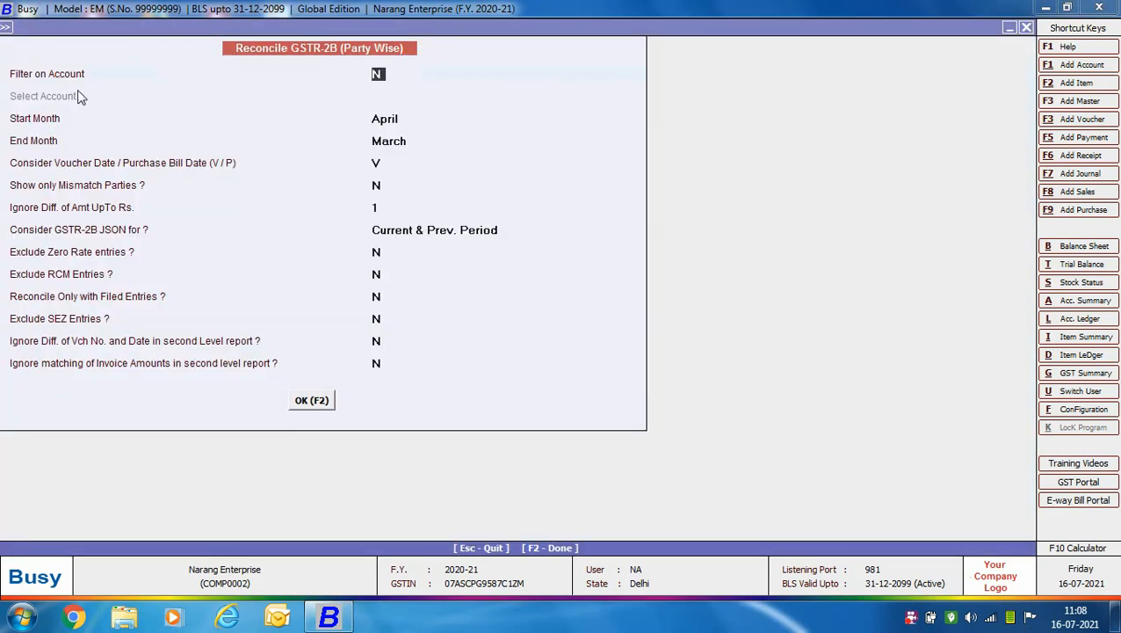
{"action": "key", "text": "Return"}
{"action": "type", "text": "ja"}
{"action": "key", "text": "Return"}
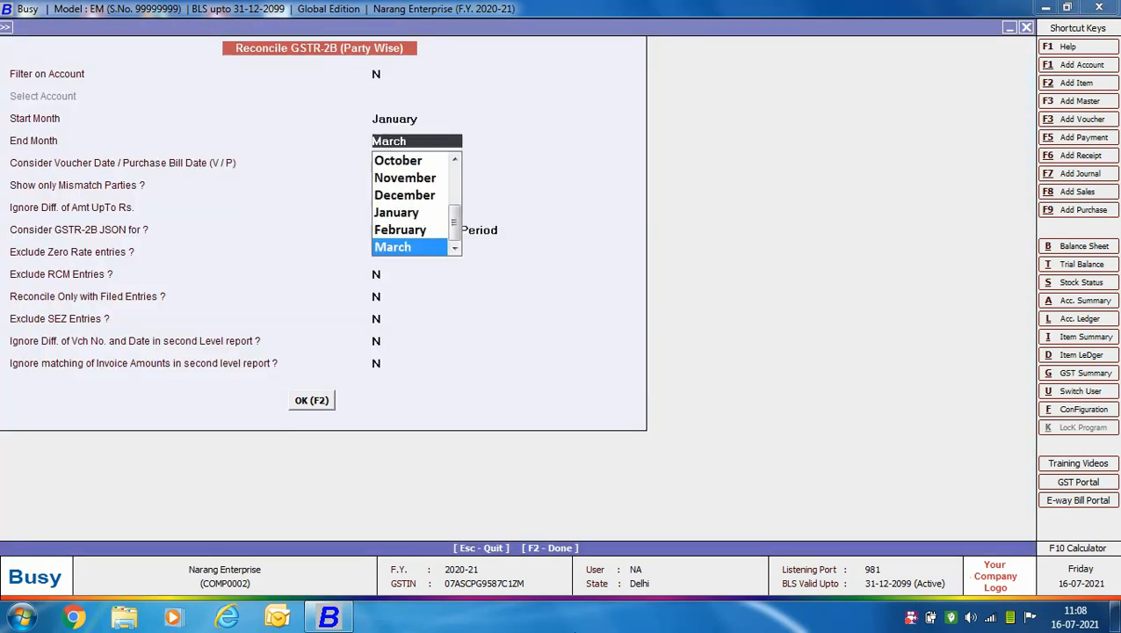
{"action": "key", "text": "Return"}
Generate the party-wise GSTR-2B report on date basis V with JSON for Current Period Only, a Rs. 1 tolerance and the other options N
{"action": "key", "text": "Return"}
{"action": "key", "text": "Return"}
{"action": "key", "text": "Return"}
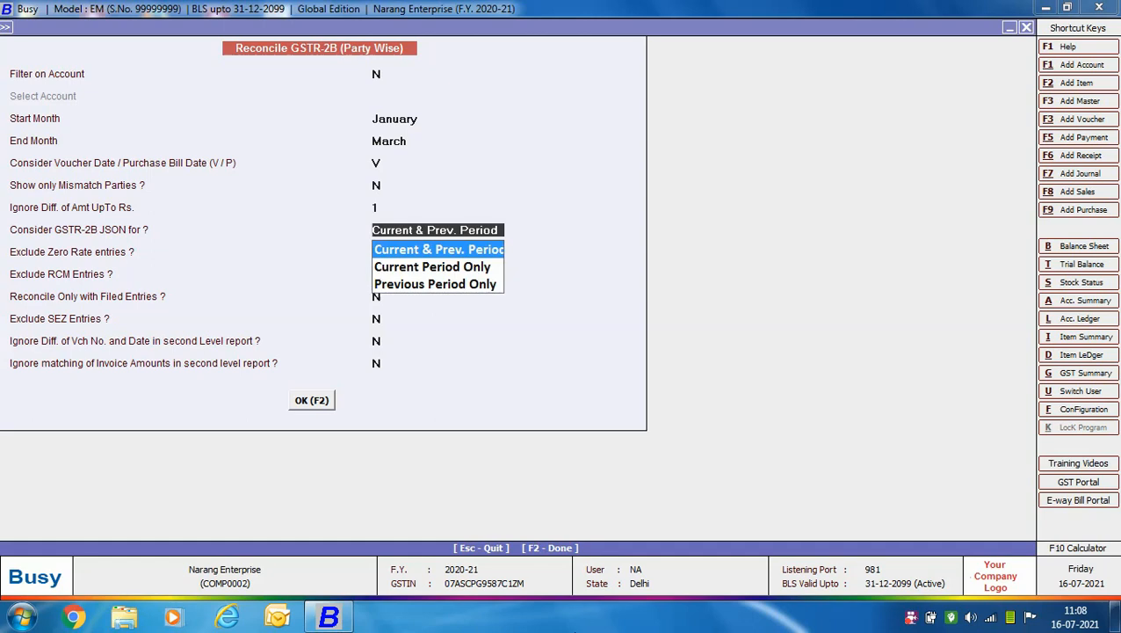
{"action": "key", "text": "Down"}
{"action": "key", "text": "Return"}
{"action": "key", "text": "Return"}
{"action": "key", "text": "Return"}
{"action": "key", "text": "Return"}
{"action": "key", "text": "Return"}
{"action": "key", "text": "Return"}
{"action": "key", "text": "Return"}
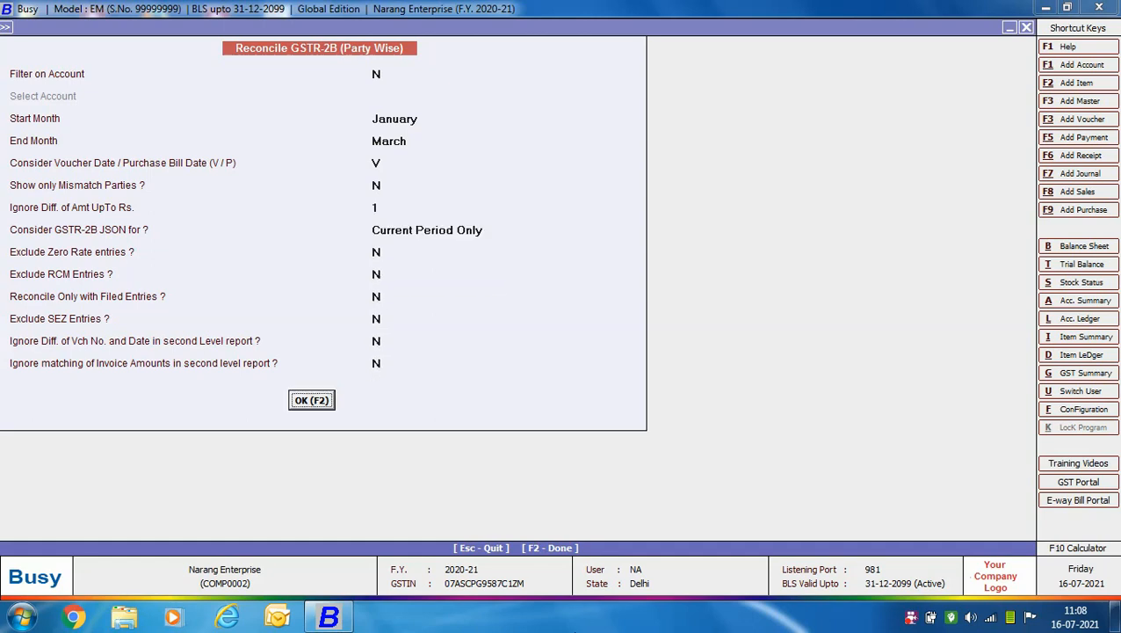
{"action": "key", "text": "Return"}
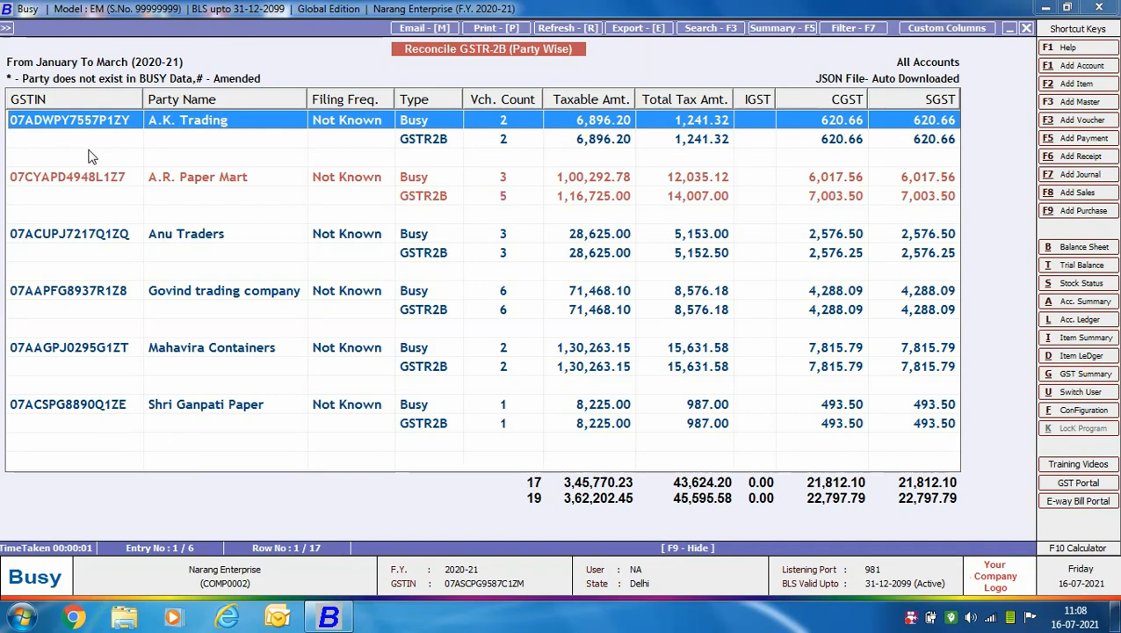
Check the view options for A.R. Paper Mart in the GSTR-2B report, and leave the party-wise reconciliation
{"action": "double_click", "coordinate": [458, 186]}
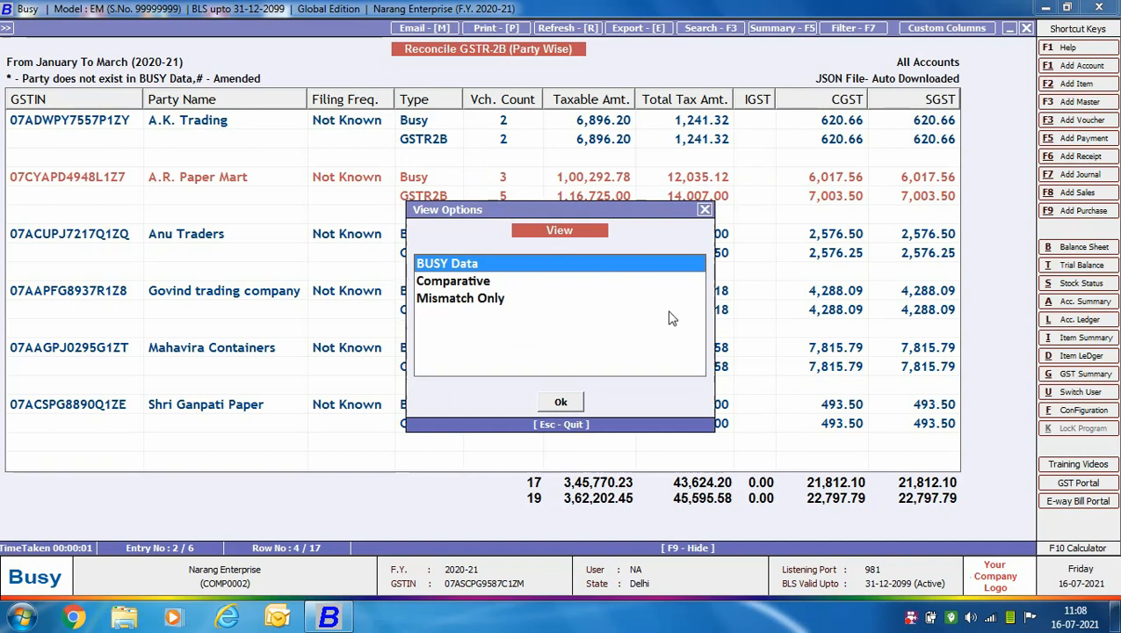
{"action": "key", "text": "Escape"}
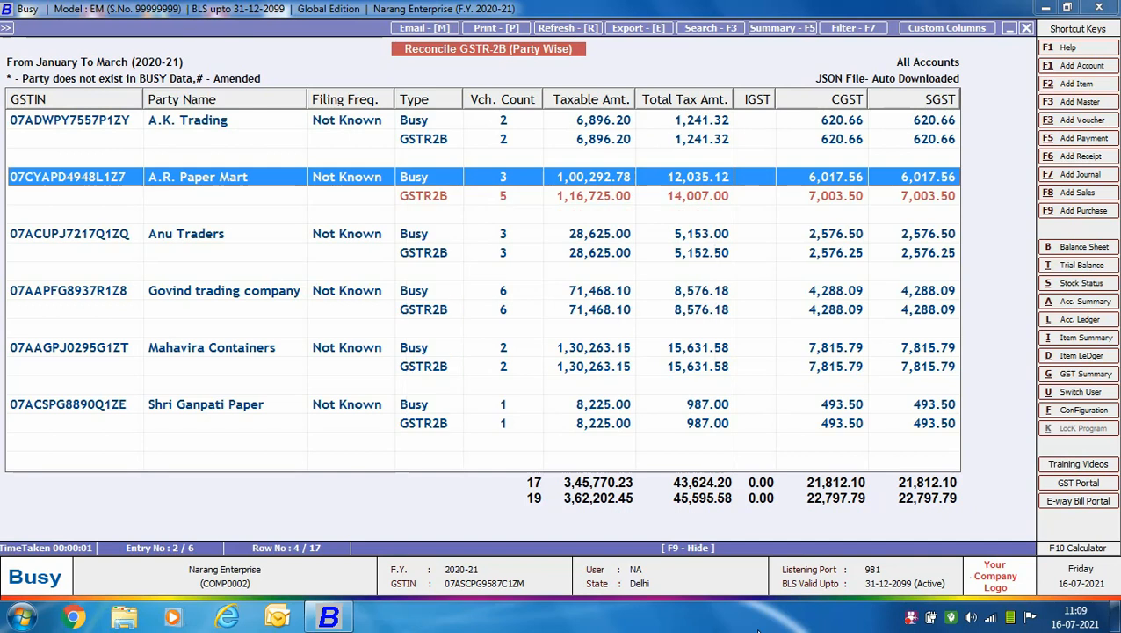
{"action": "key", "text": "Escape"}
{"action": "key", "text": "Escape"}
Start the voucher-wise GSTR-2B reconciliation for all accounts, from January to March
{"action": "key", "text": "Down"}
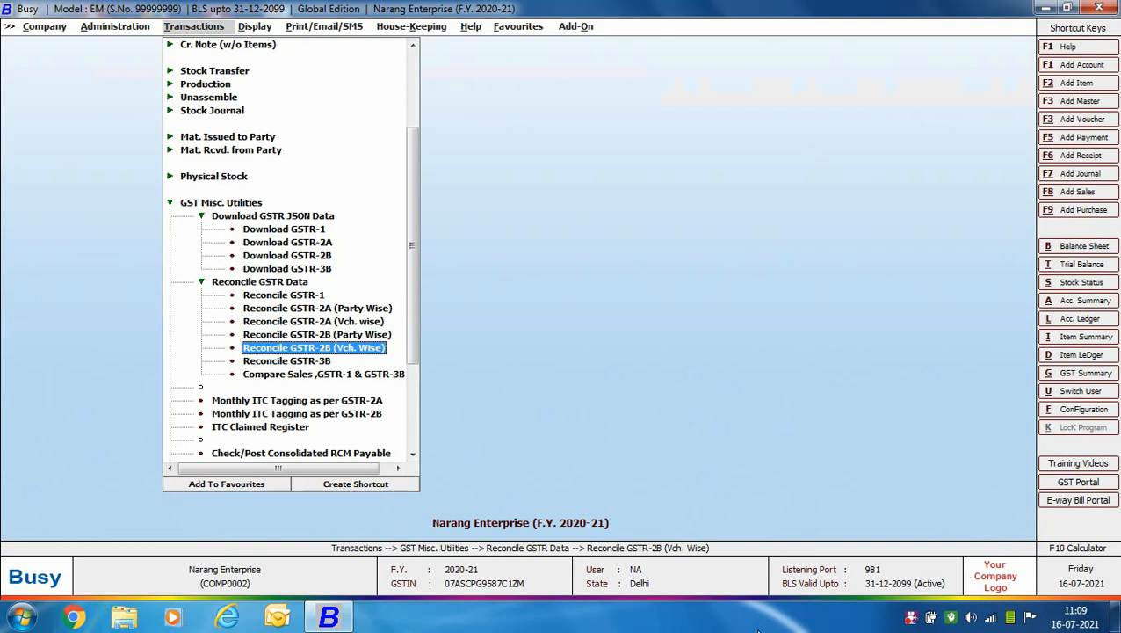
{"action": "key", "text": "Return"}
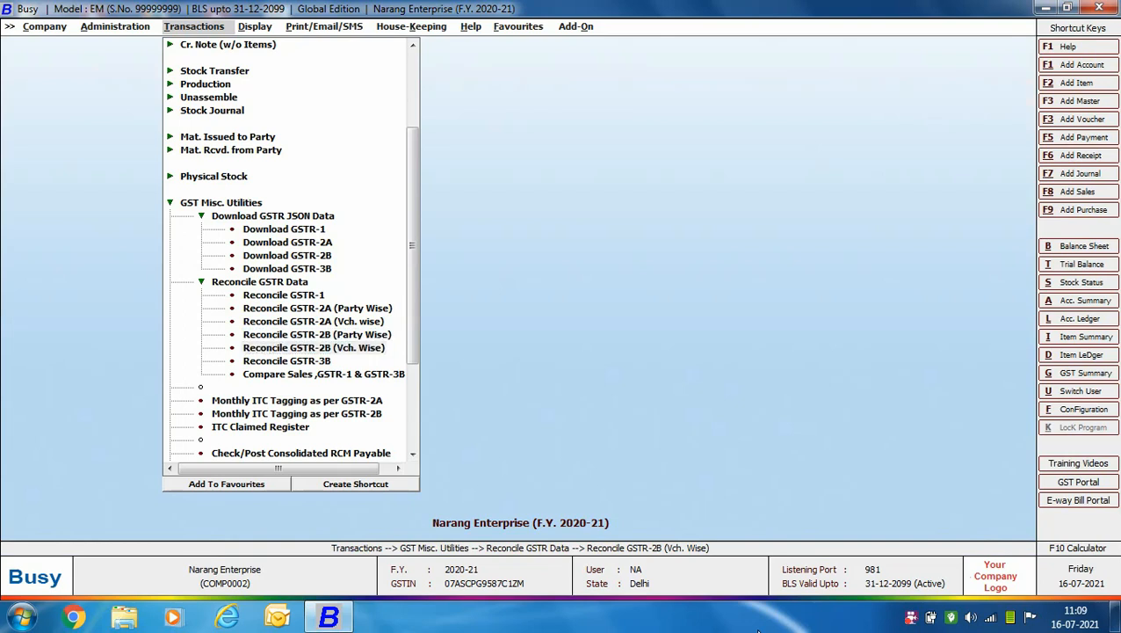
{"action": "key", "text": "Return"}
{"action": "key", "text": "j"}
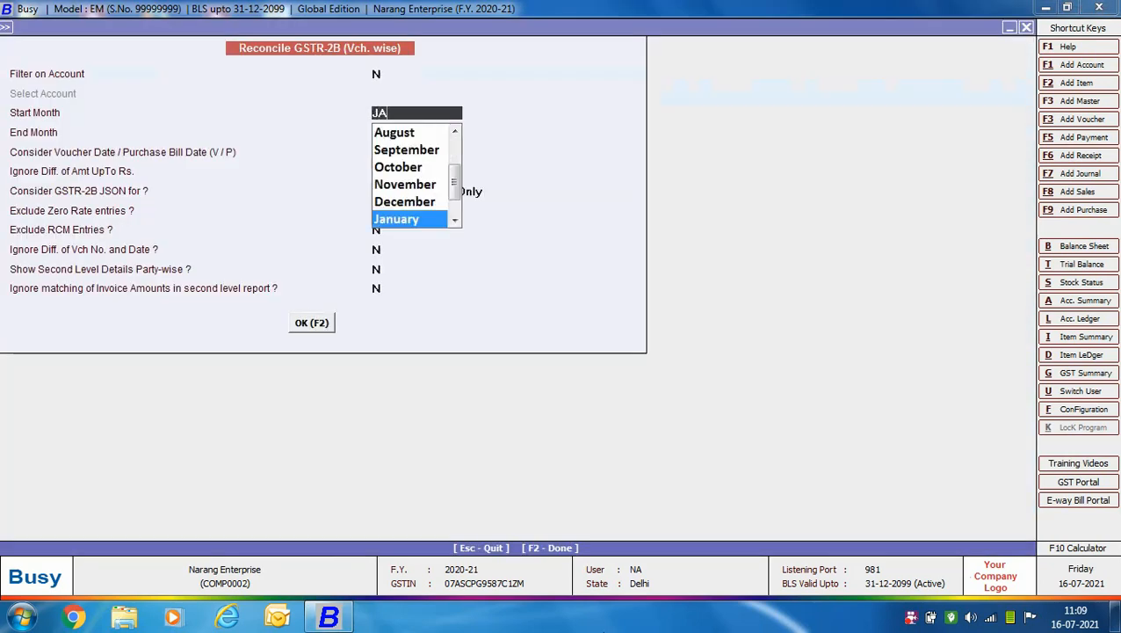
{"action": "key", "text": "Return"}
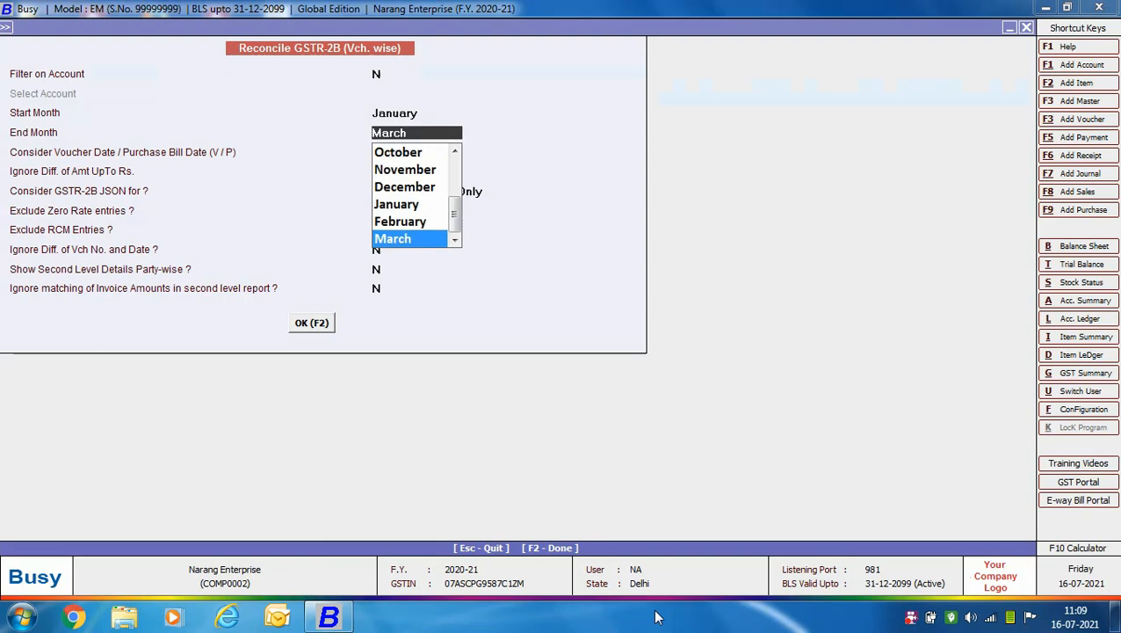
{"action": "key", "text": "Return"}
Generate the voucher-wise GSTR-2B report, keeping date basis V, a Rs. 1 tolerance, Current Period Only and N for the remaining options
{"action": "key", "text": "Return"}
{"action": "key", "text": "Return"}
{"action": "key", "text": "Return"}
{"action": "key", "text": "Return"}
{"action": "key", "text": "Return"}
{"action": "key", "text": "Return"}
{"action": "key", "text": "Return"}
{"action": "key", "text": "Return"}
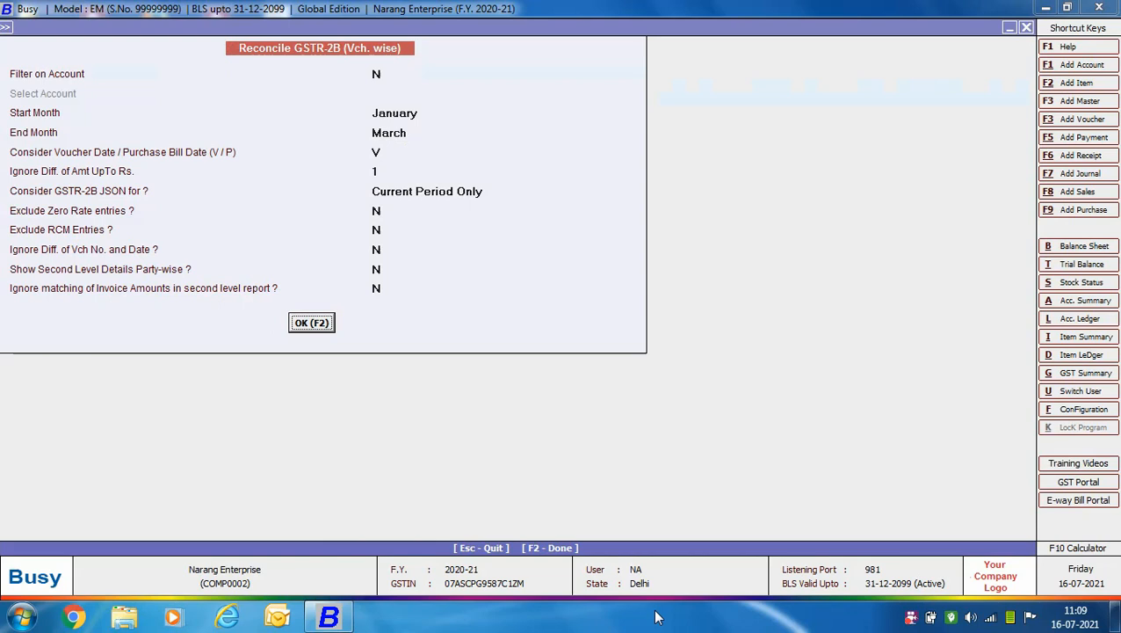
{"action": "key", "text": "Return"}
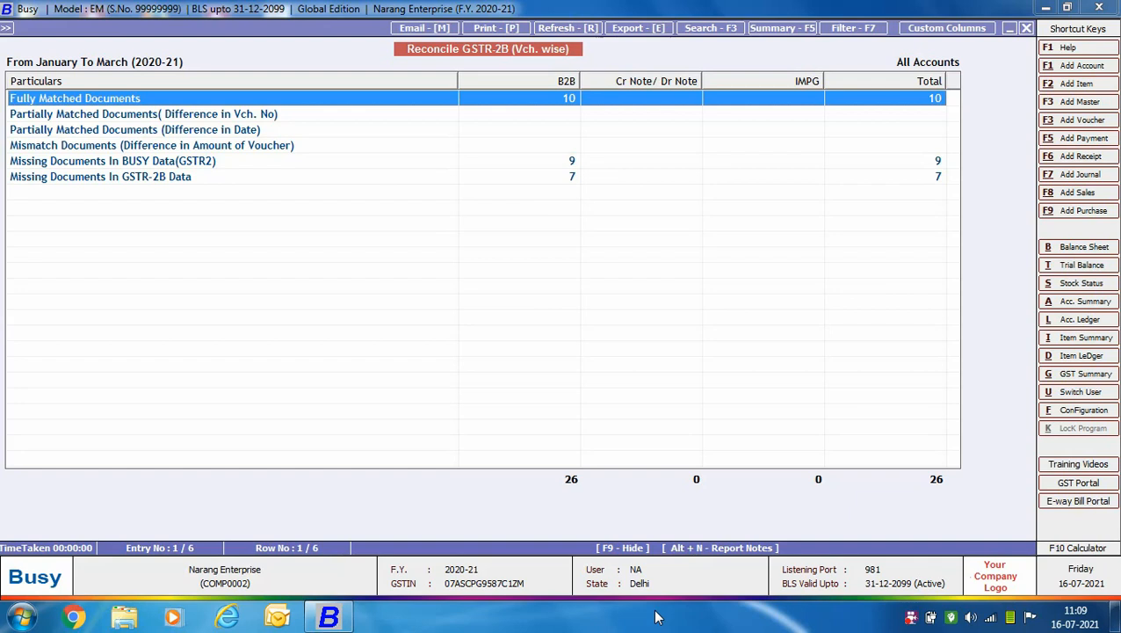
Examine the fully matched documents, and check the partially matched and mismatch categories in the voucher-wise GSTR-2B report
{"action": "key", "text": "Return"}
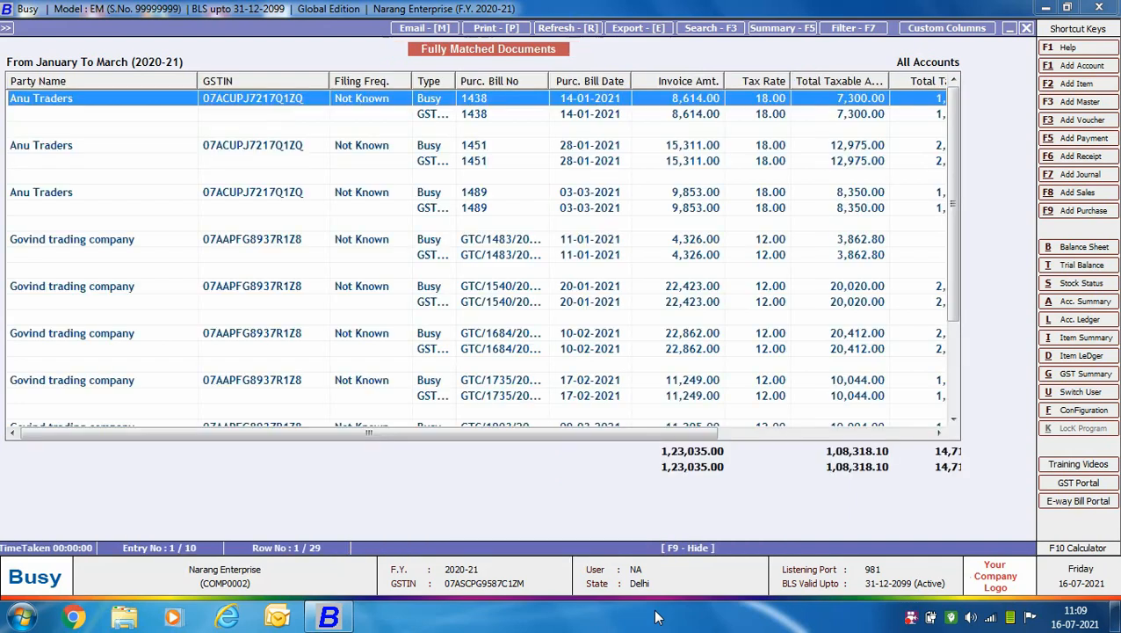
{"action": "key", "text": "Escape"}
{"action": "key", "text": "Down"}
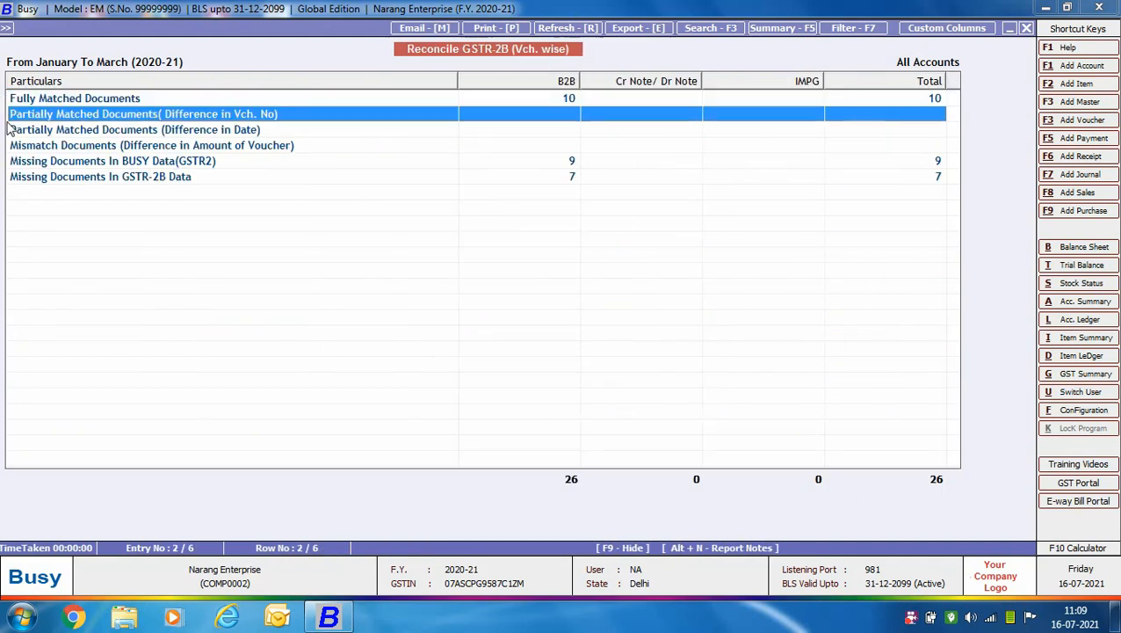
{"action": "left_click", "coordinate": [249, 129]}
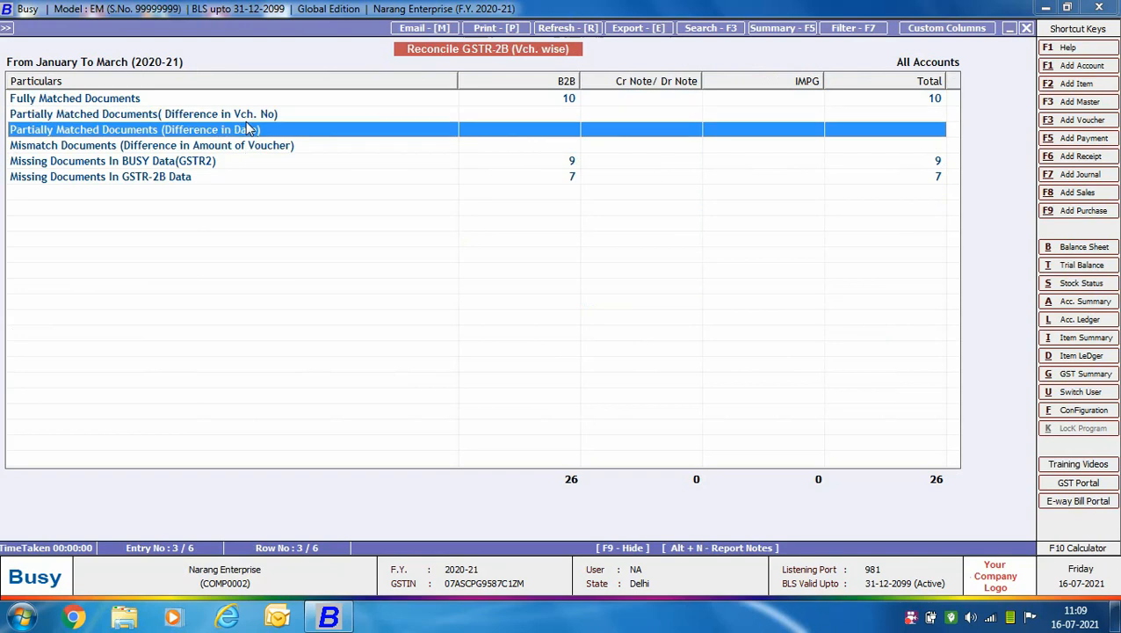
{"action": "left_click", "coordinate": [299, 145]}
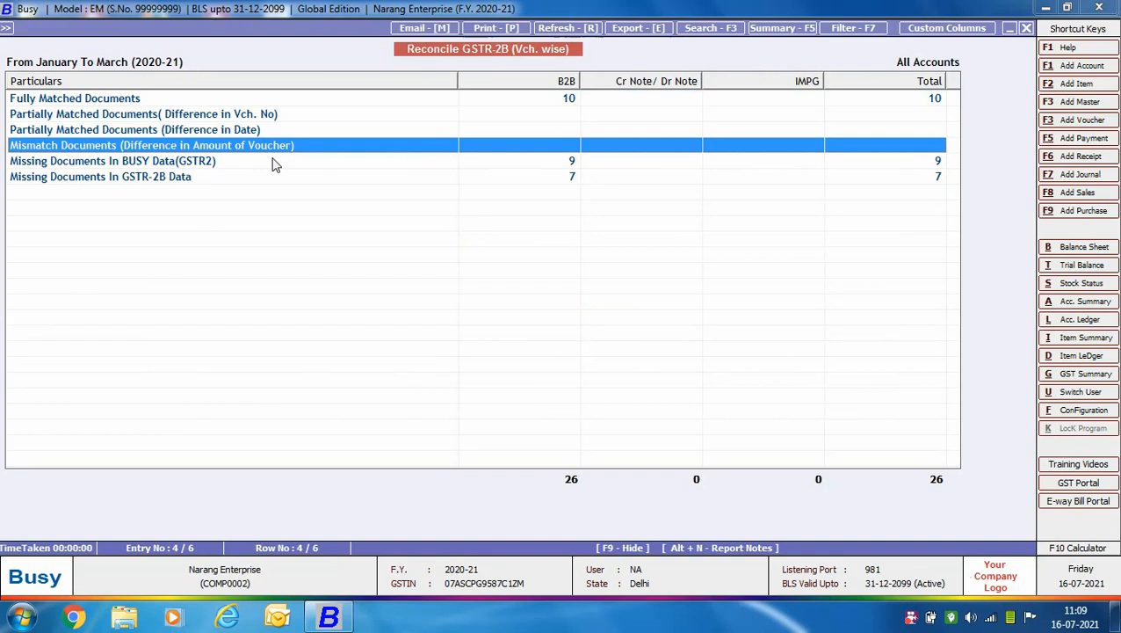
Examine the details of documents missing in BUSY data and of those missing in GSTR-2B data
{"action": "left_click", "coordinate": [348, 159]}
{"action": "key", "text": "Return"}
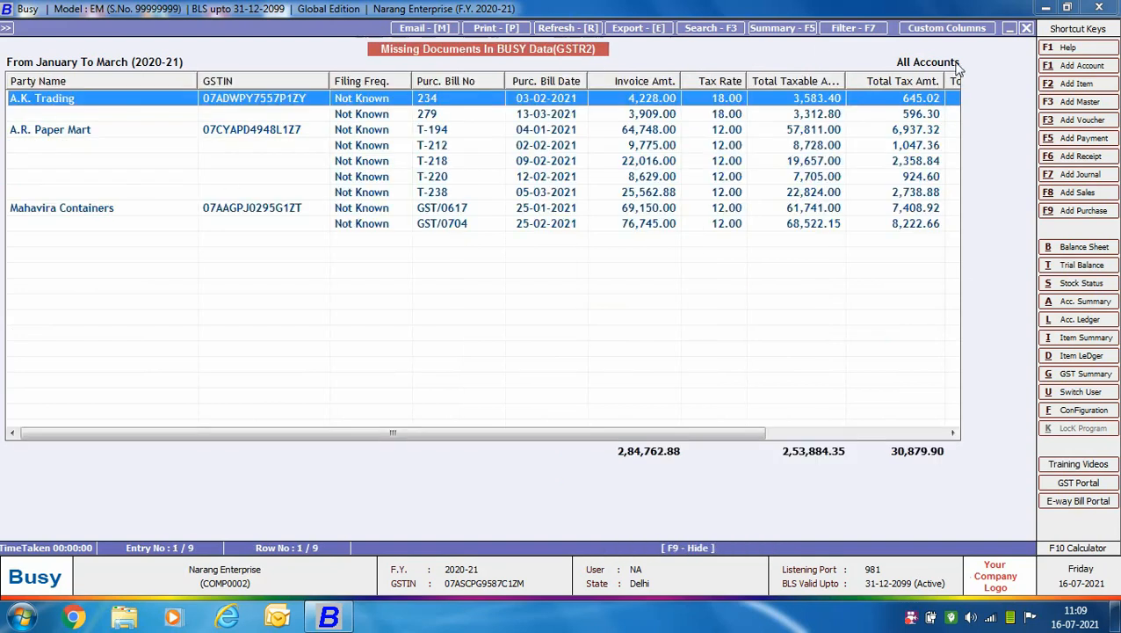
{"action": "key", "text": "Escape"}
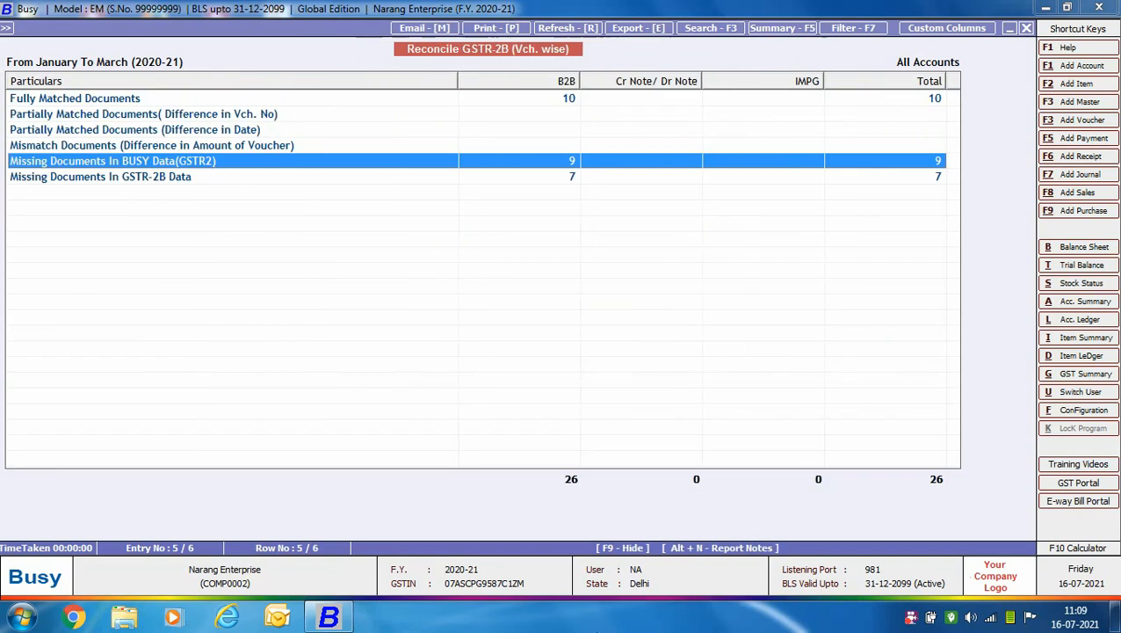
{"action": "key", "text": "Down"}
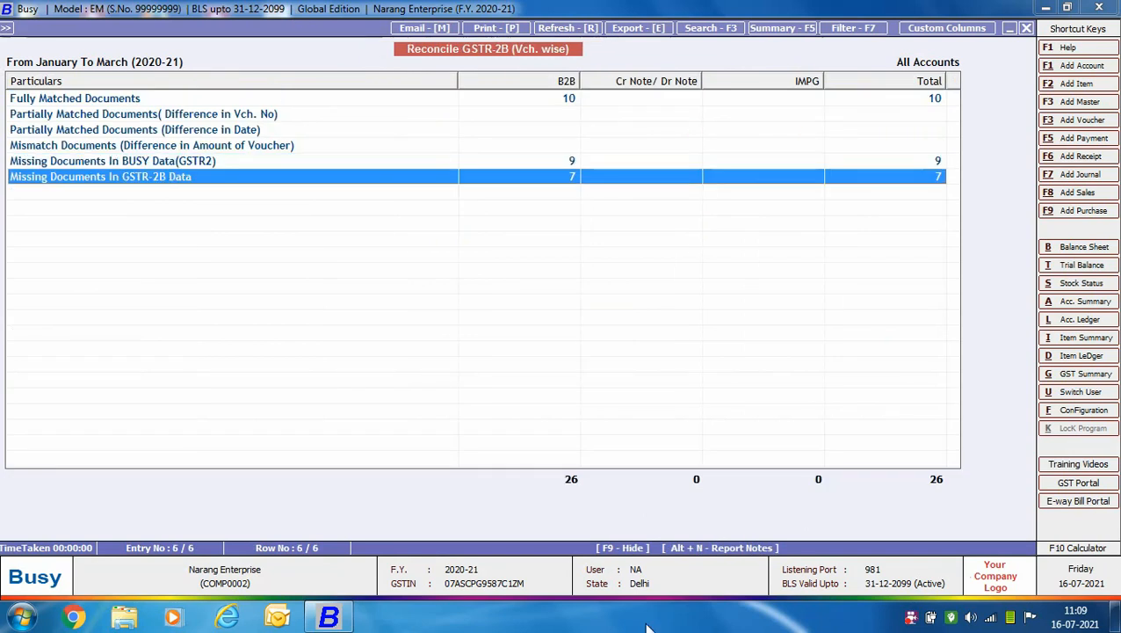
{"action": "key", "text": "Return"}
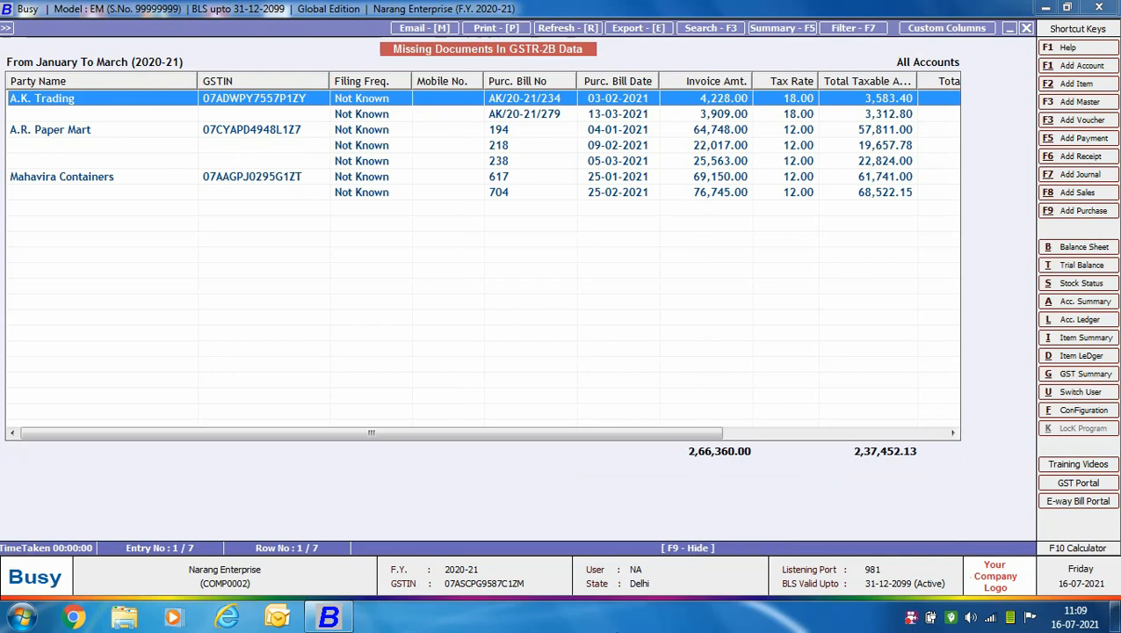
{"action": "key", "text": "Escape"}
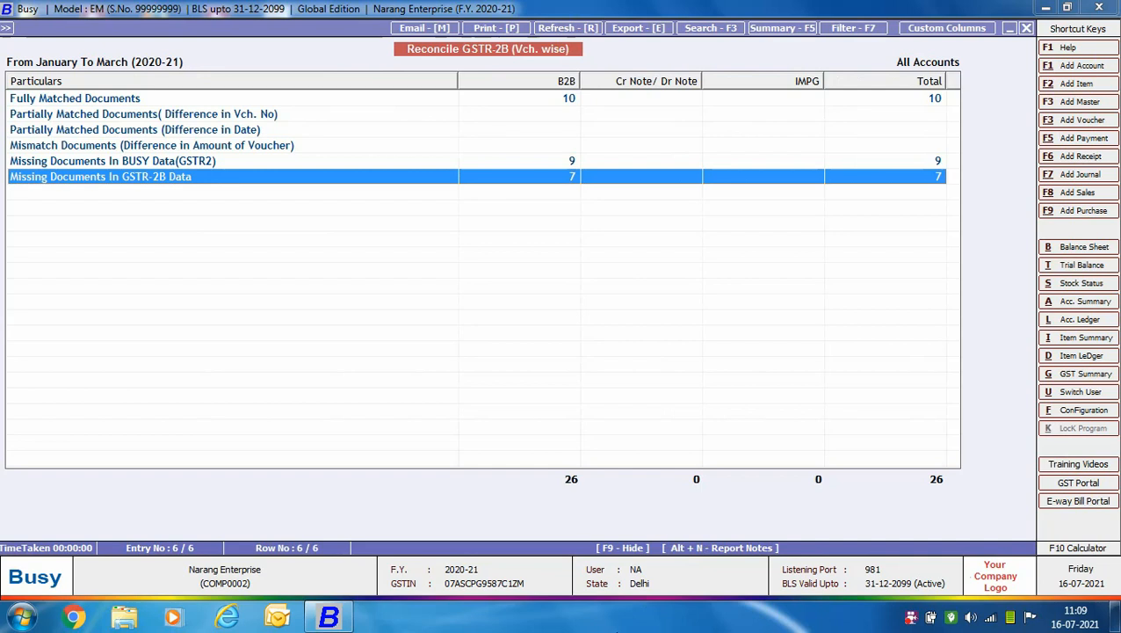
Leave the voucher-wise GSTR-2B reconciliation and close the GST miscellaneous utilities
{"action": "key", "text": "Escape"}
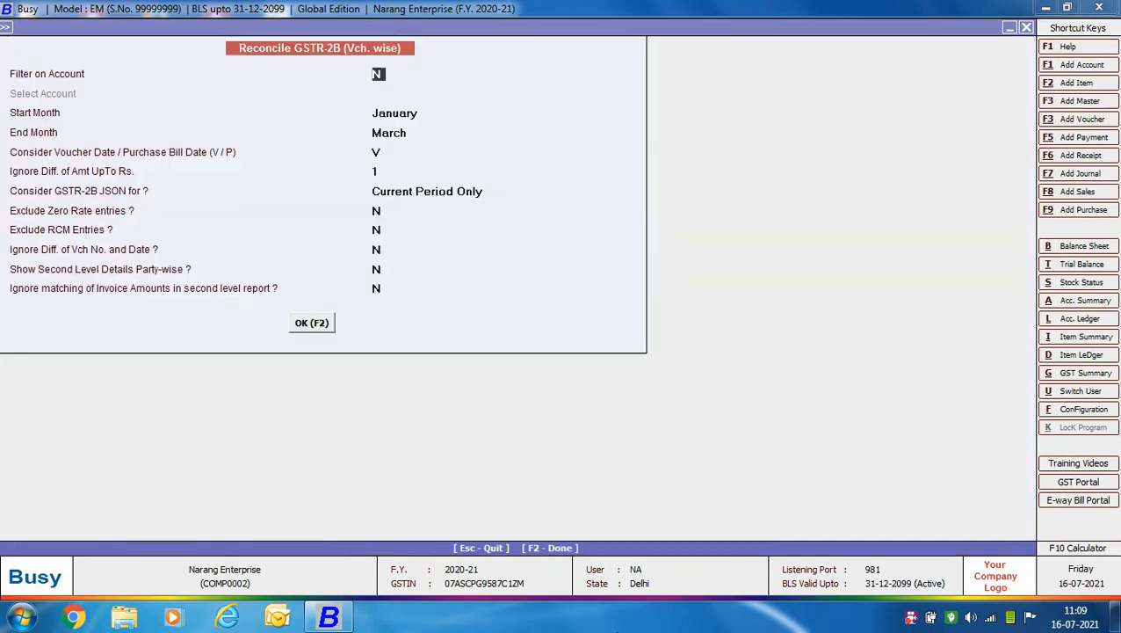
{"action": "key", "text": "Escape"}
{"action": "key", "text": "Escape"}
{"action": "key", "text": "Escape"}
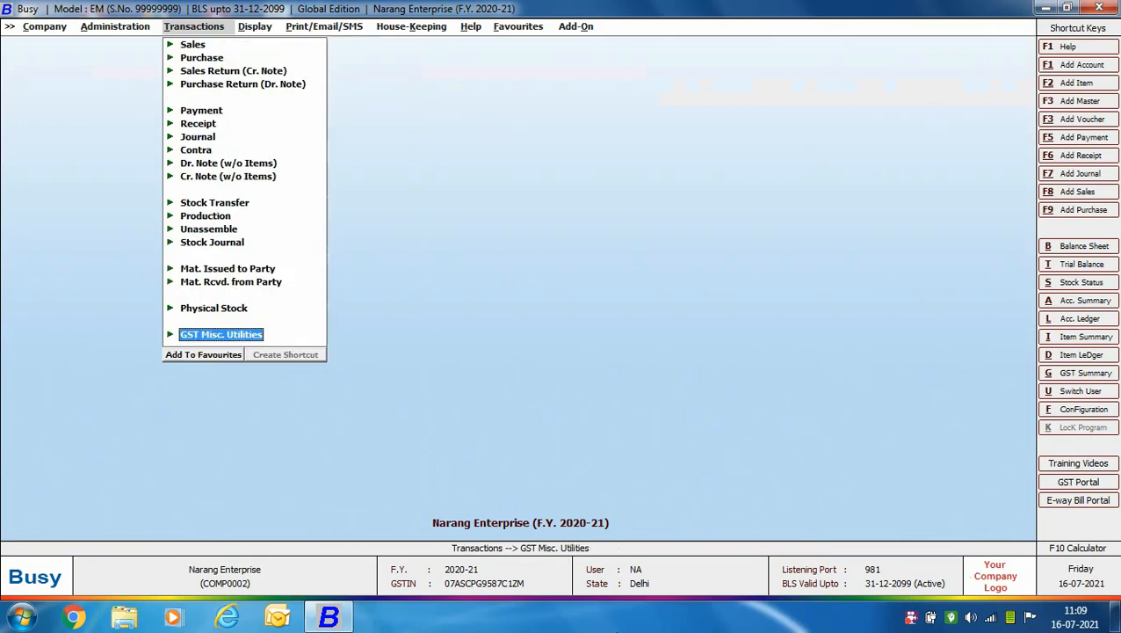
{"action": "key", "text": "Escape"}
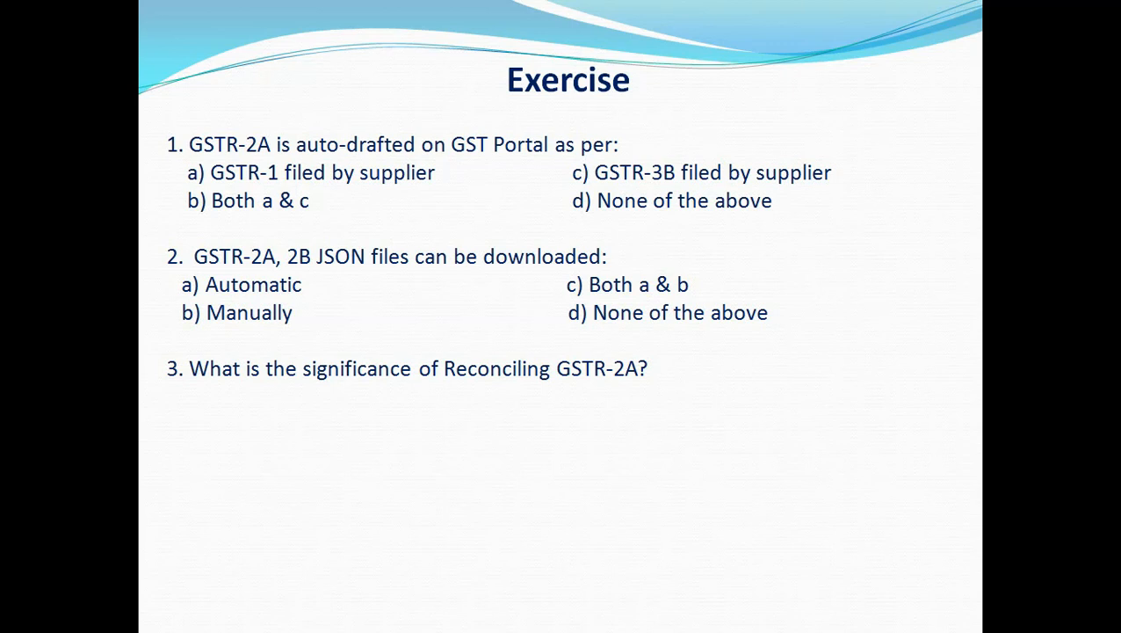
{"action": "key", "text": "Right"}
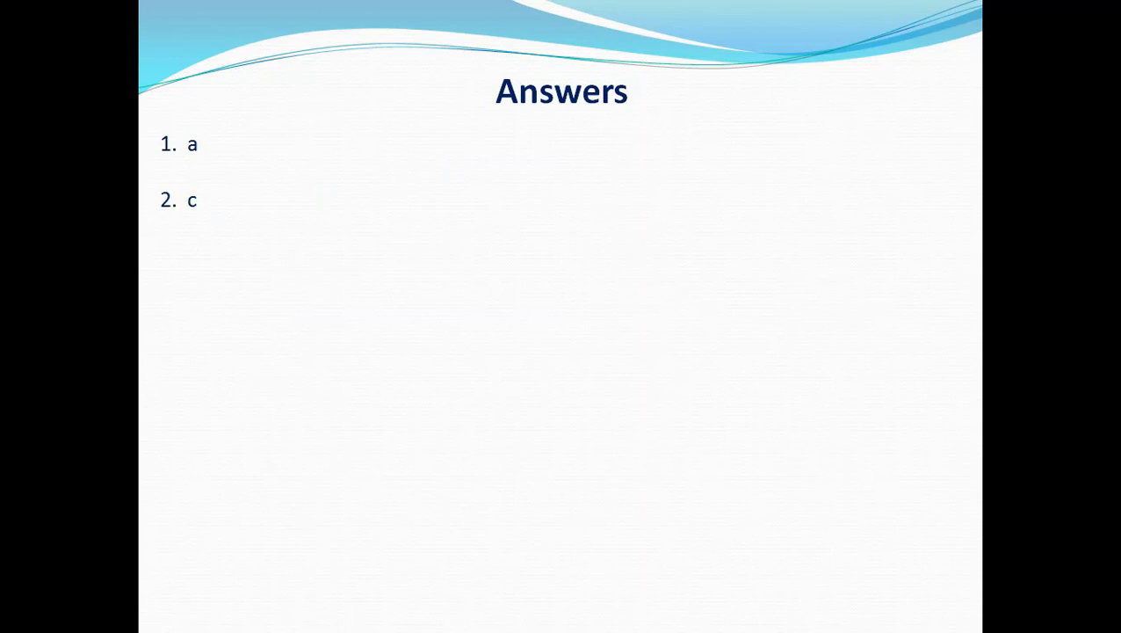